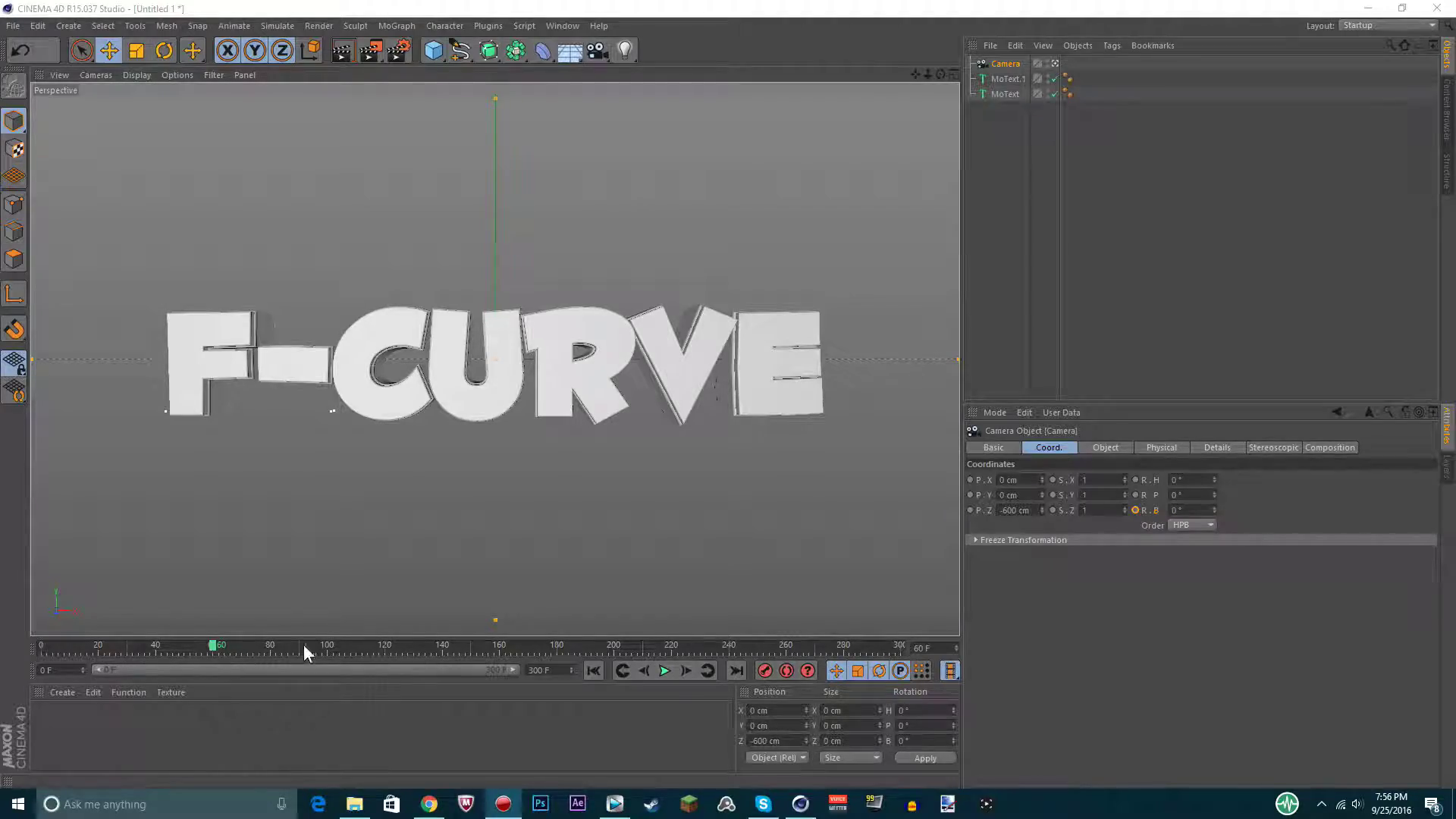
# Keyframe the camera's bank at 0°, then a tilted bank at frame 120.
pyautogui.click(1008, 70)
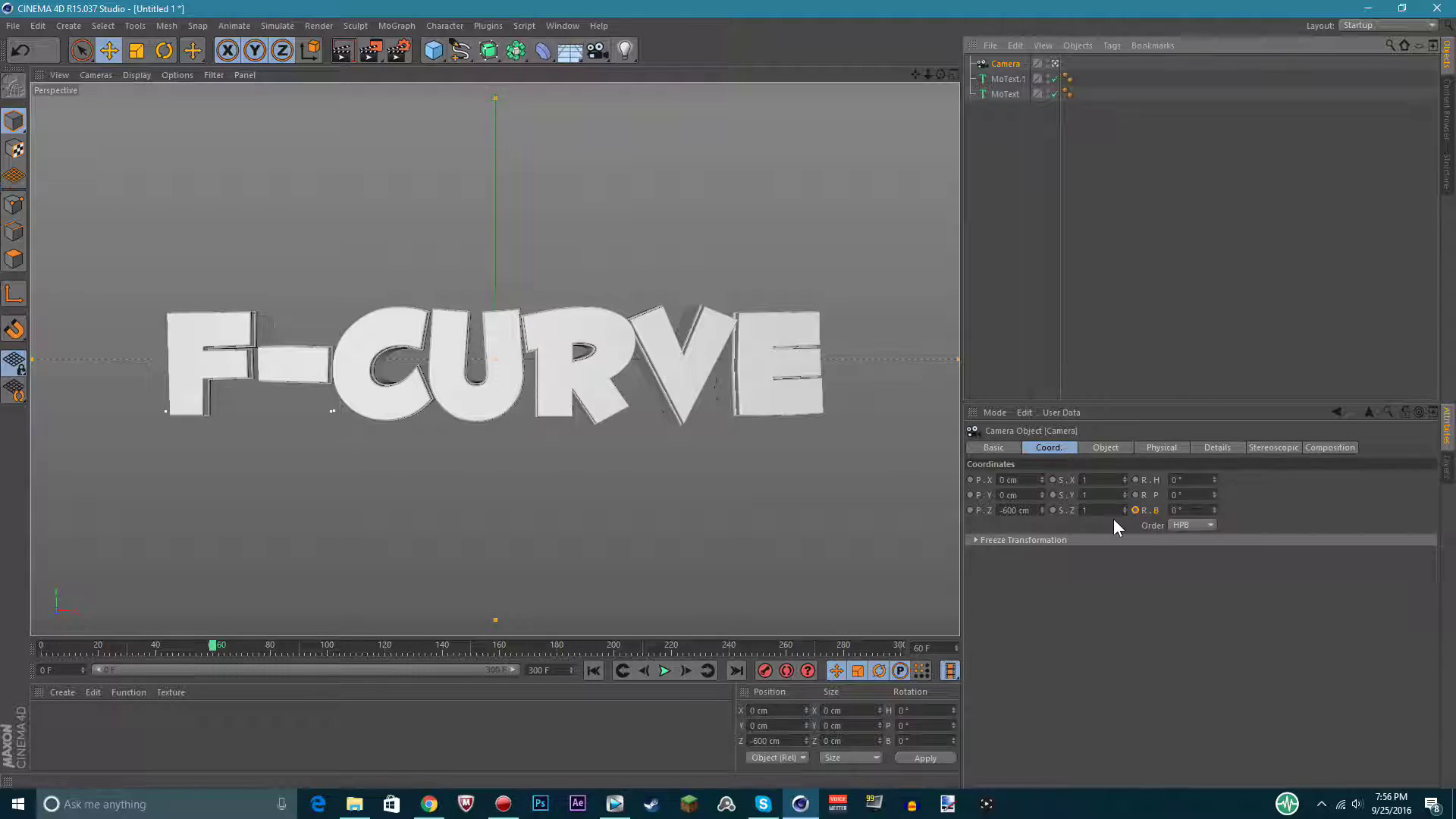
pyautogui.click(1135, 509)
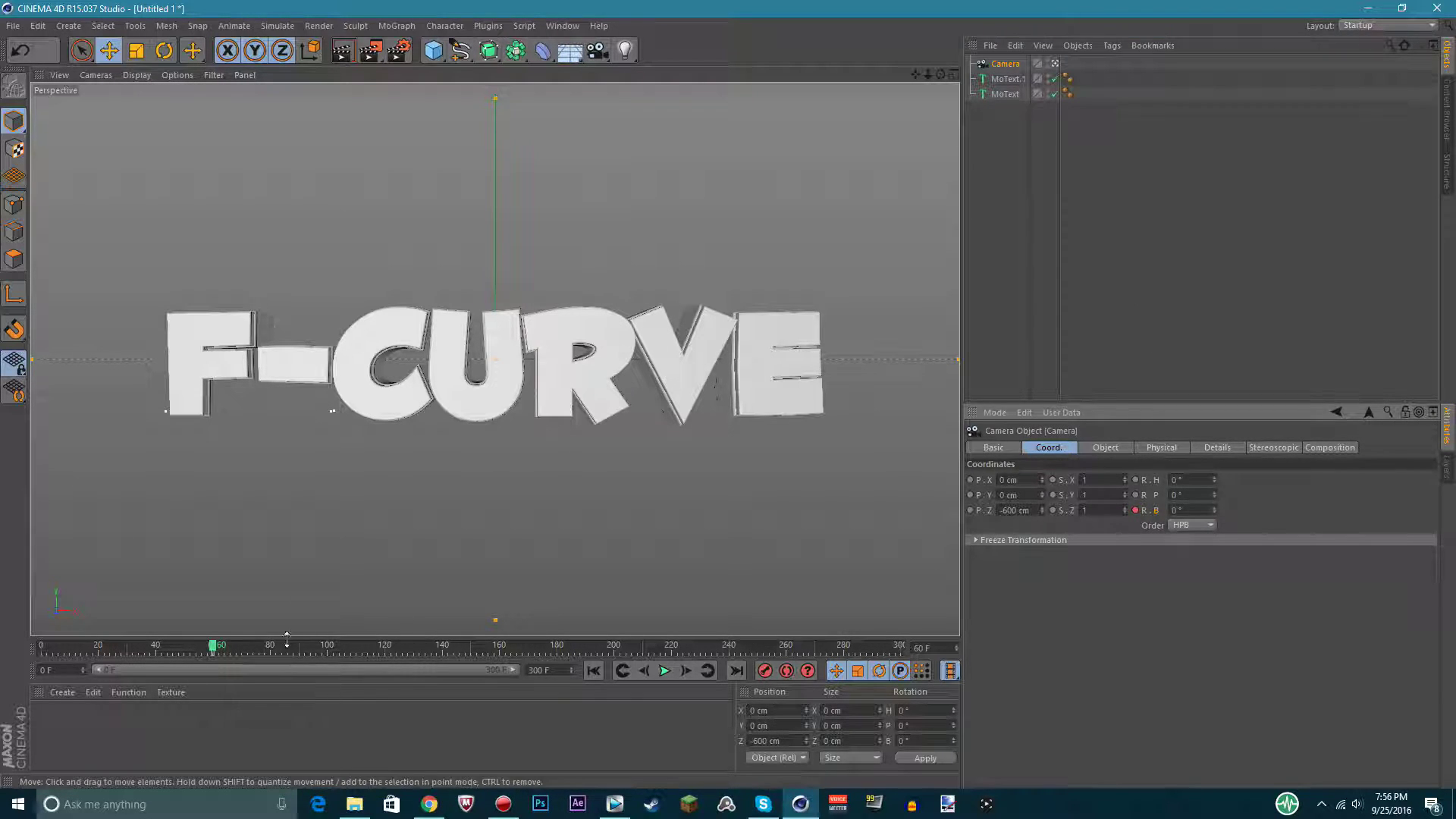
pyautogui.moveTo(287, 641); pyautogui.dragTo(268, 649)
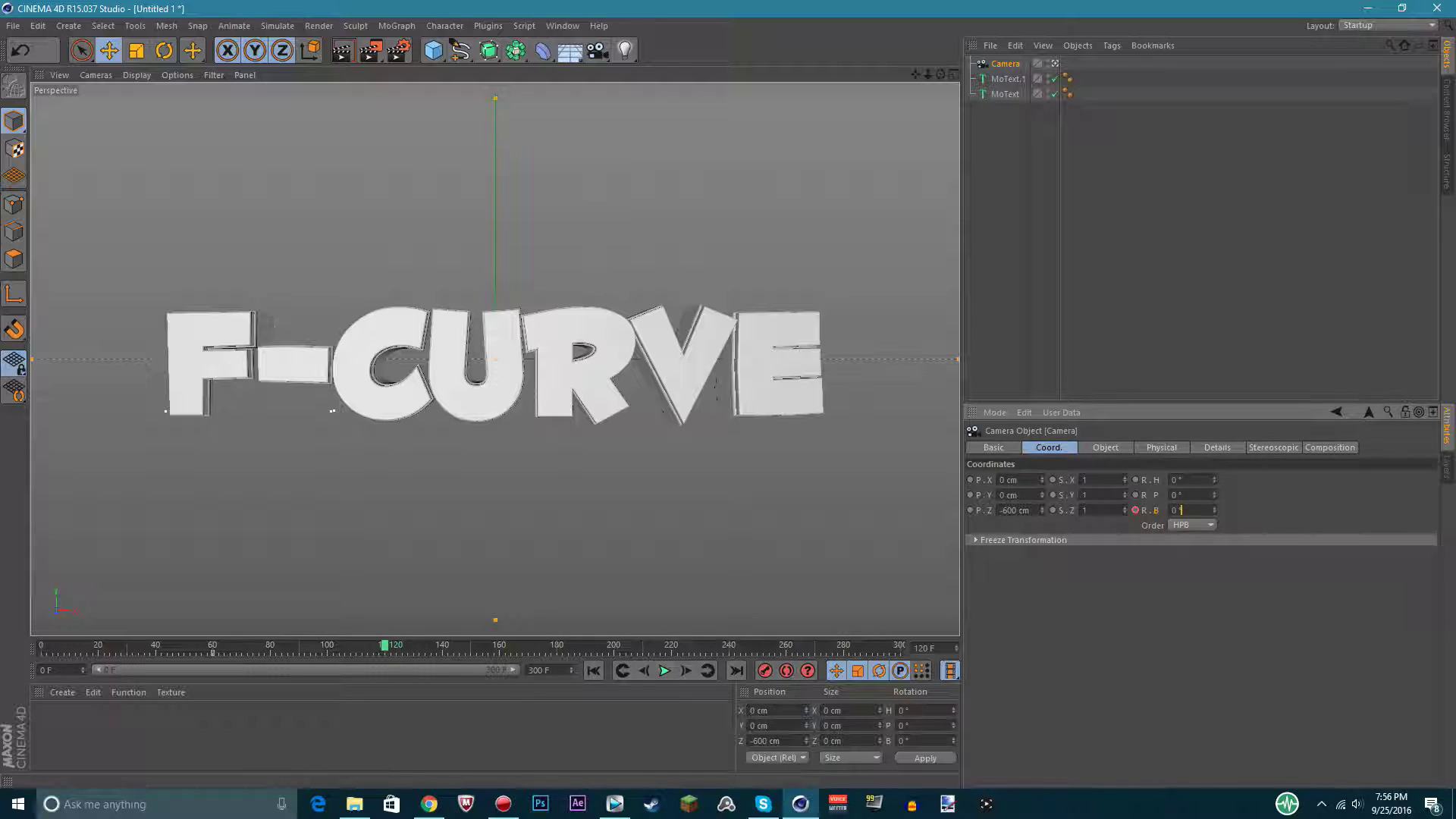
pyautogui.moveTo(1214, 509)
pyautogui.mouseDown()
pyautogui.moveTo(1258, 509)
pyautogui.moveTo(1216, 515)
pyautogui.mouseUp()
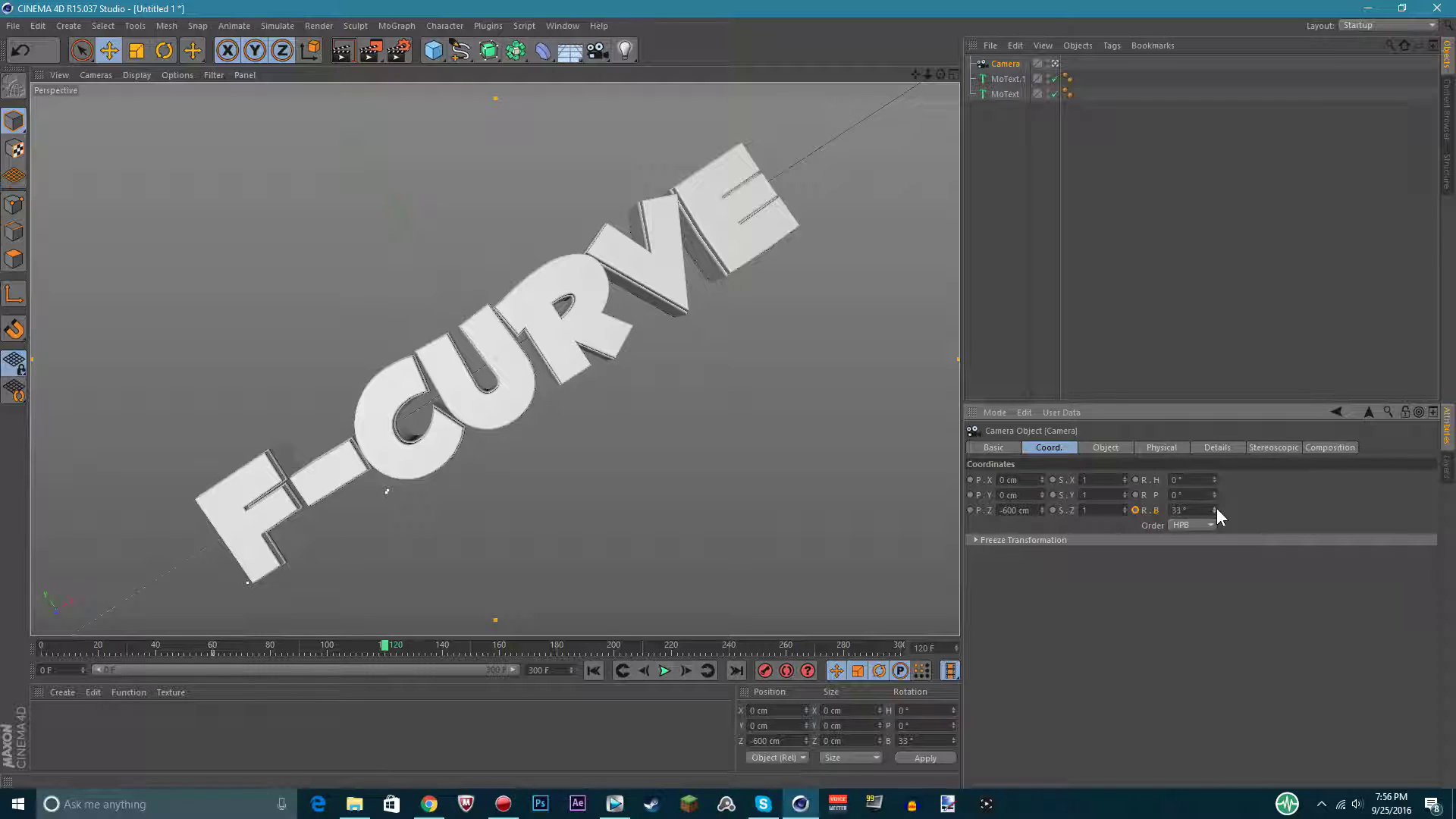
pyautogui.click(1135, 510)
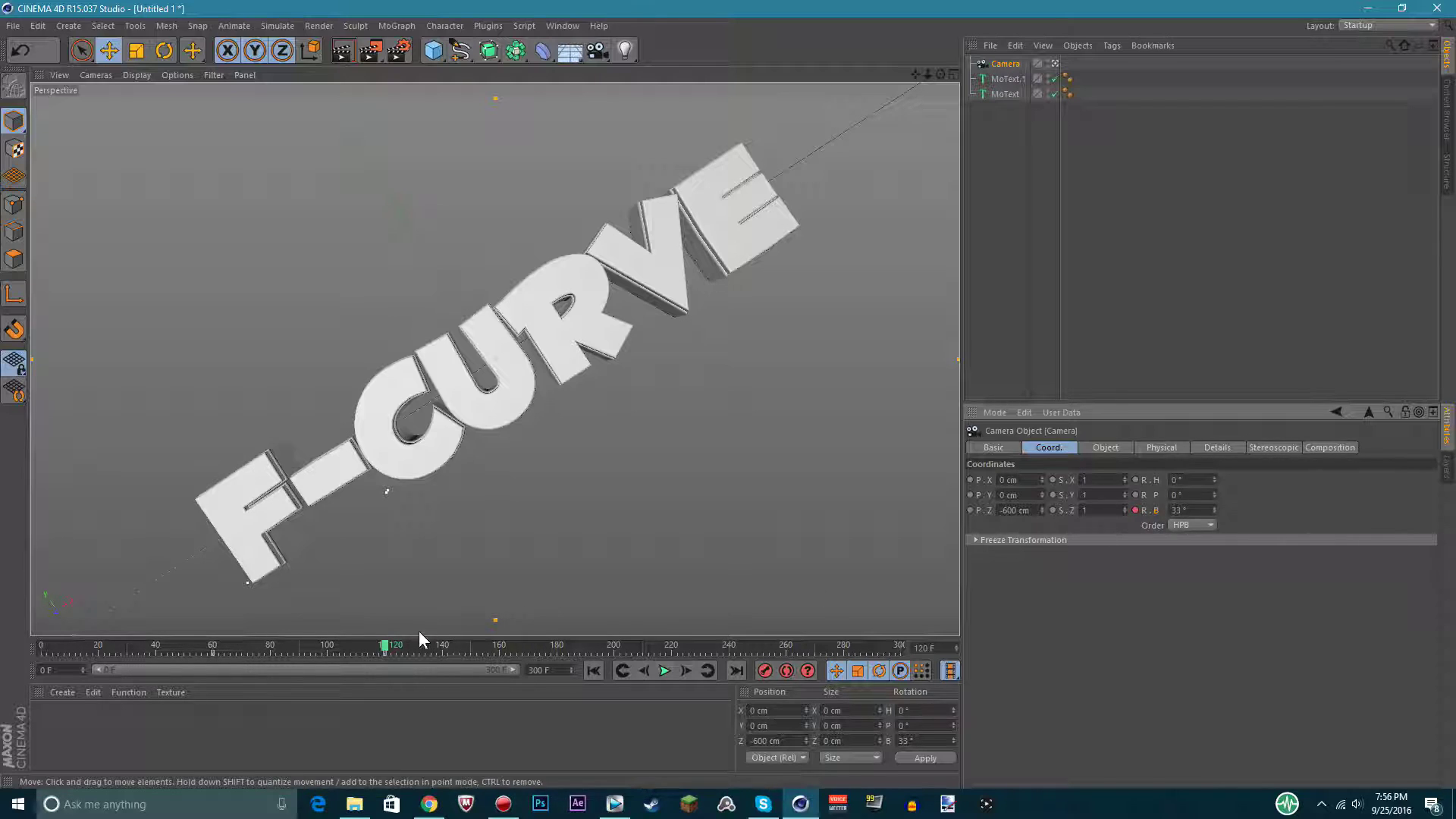
# Key the camera bank at 176° on frame 124 and 202° on frame 180.
pyautogui.click(686, 670)
pyautogui.click(686, 670)
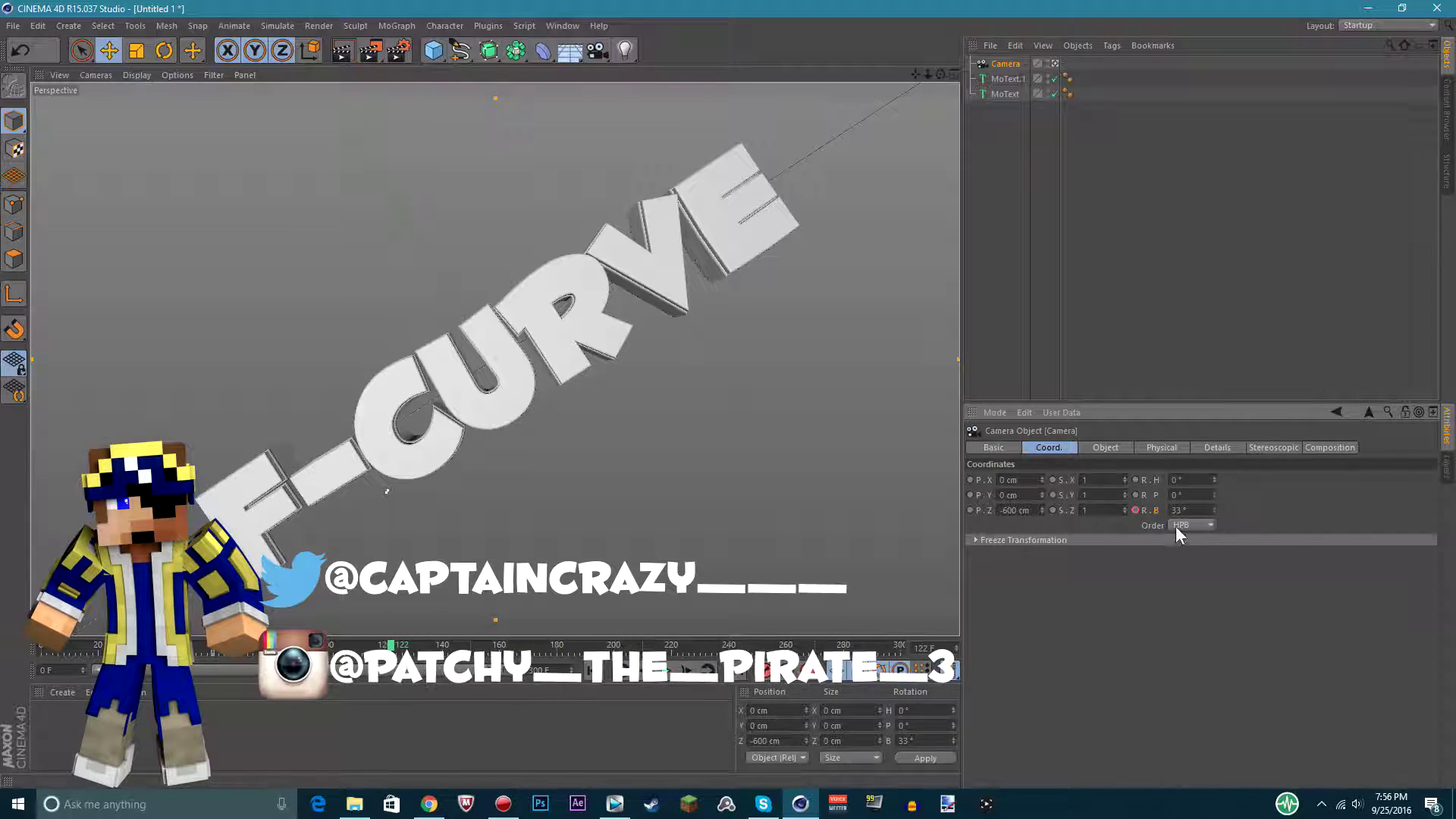
pyautogui.press('g')
pyautogui.press('g')
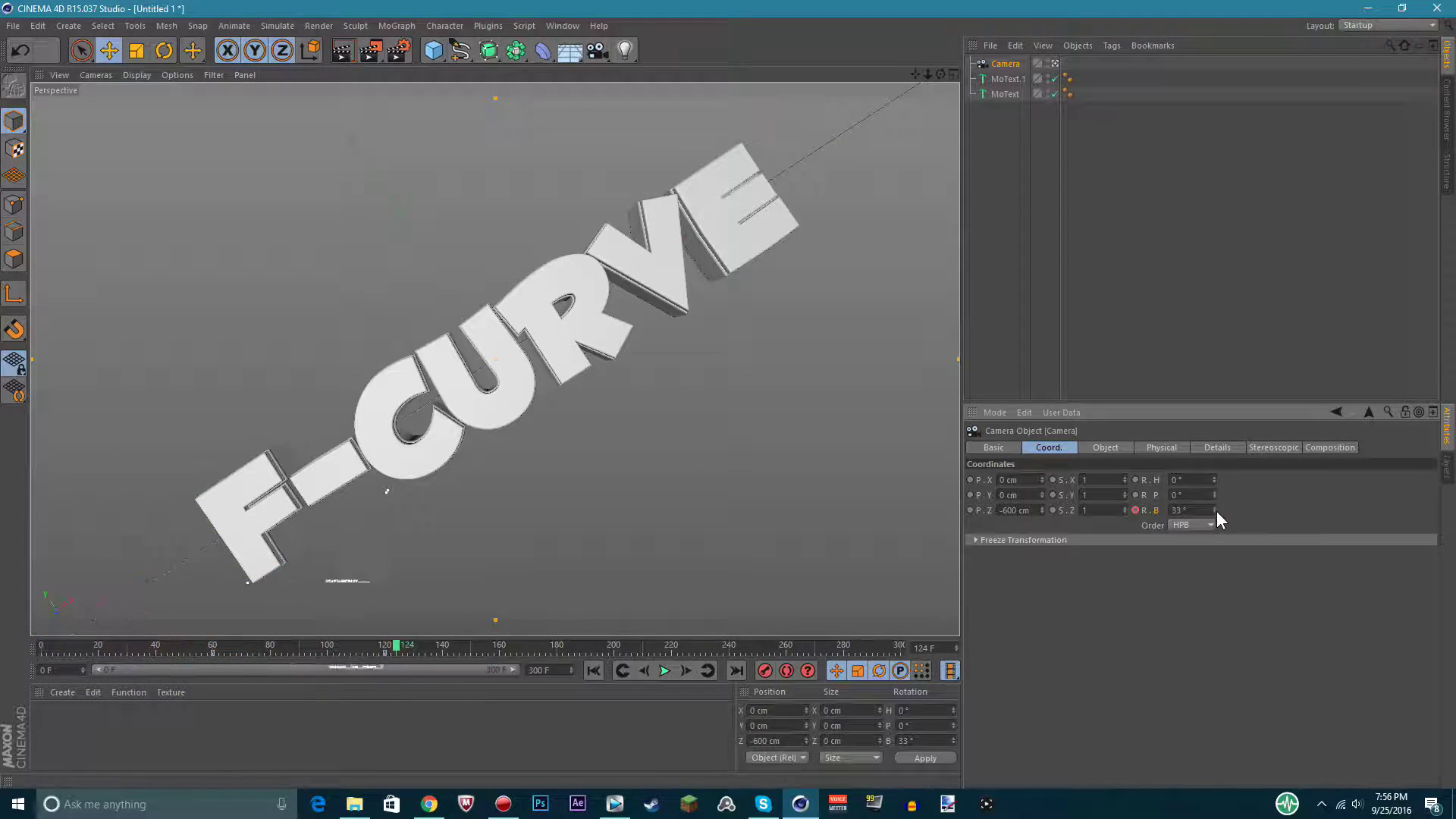
pyautogui.moveTo(1213, 509); pyautogui.dragTo(1319, 510)
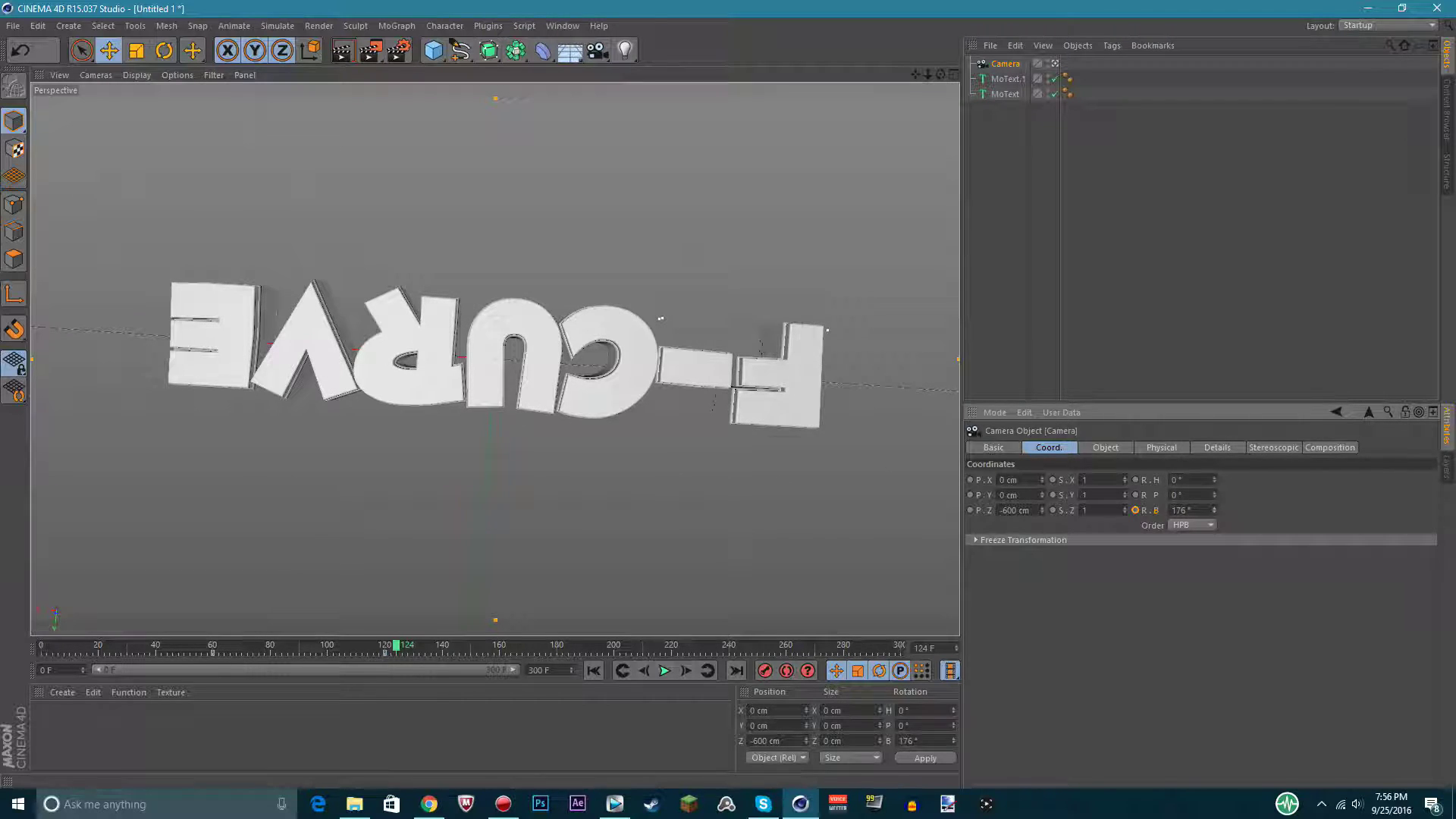
pyautogui.click(1135, 510)
pyautogui.click(517, 646)
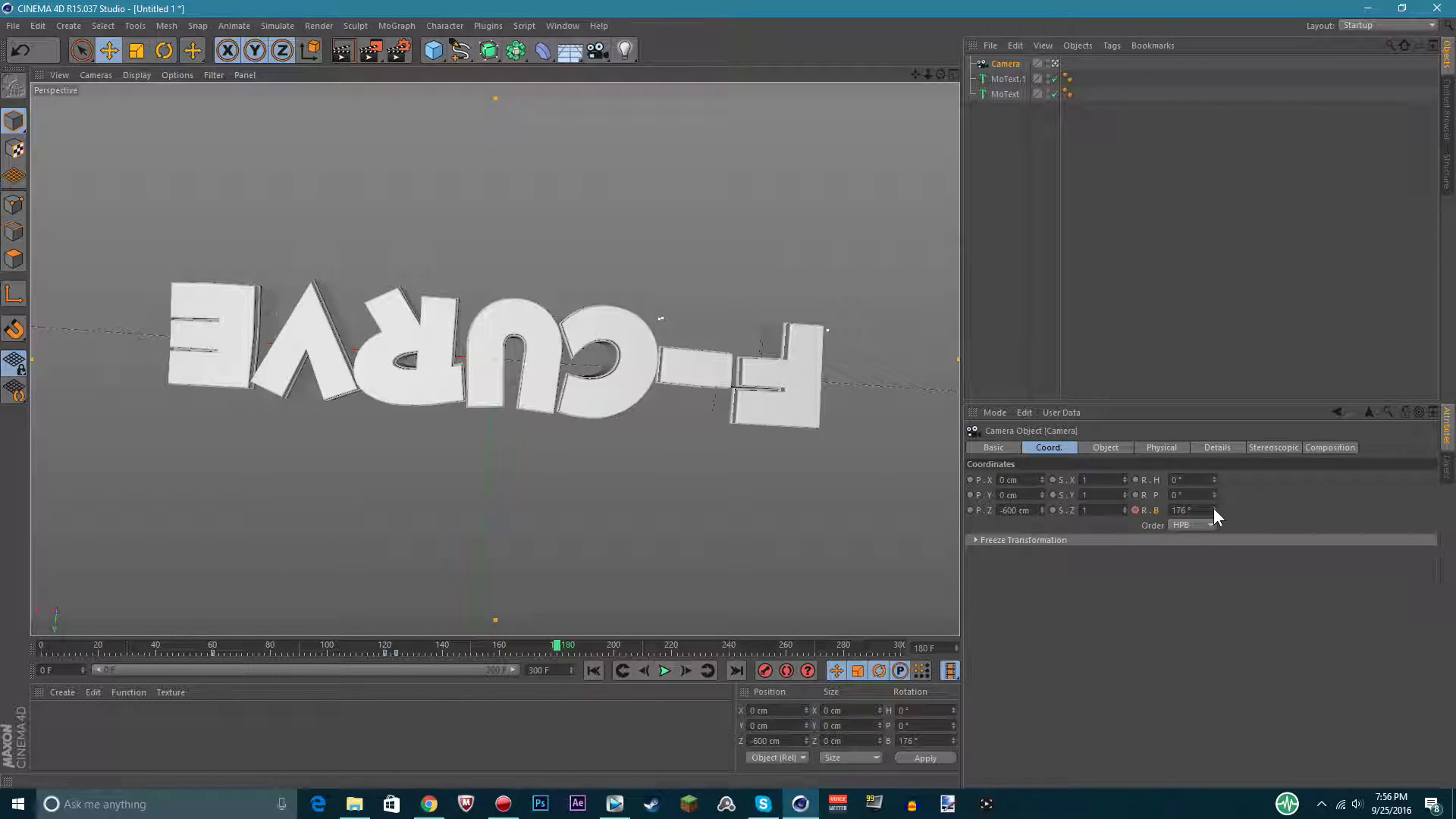
pyautogui.moveTo(1213, 510); pyautogui.dragTo(1228, 509)
pyautogui.click(1135, 510)
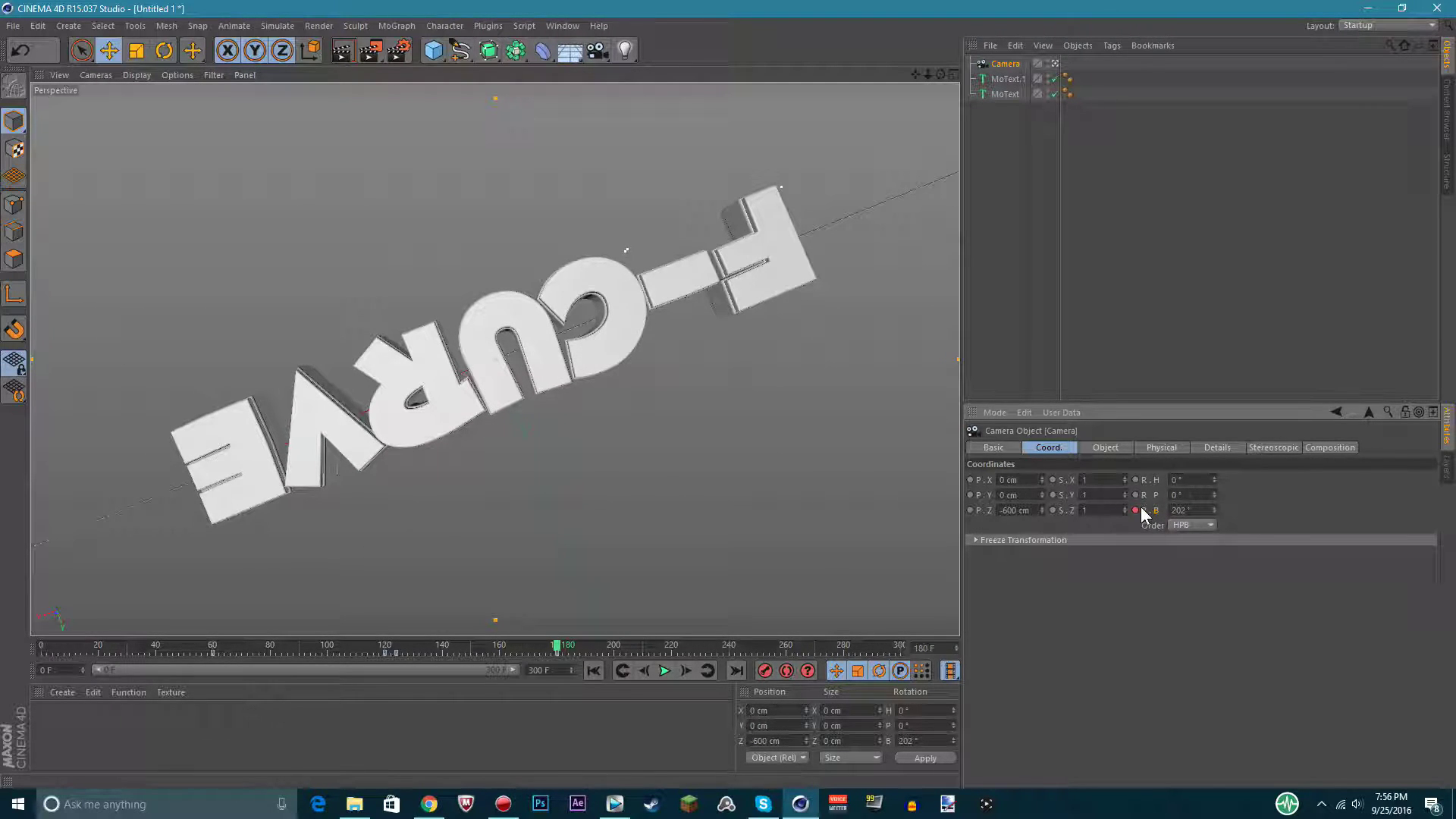
# Spin the bank further at frame 184, then key 377° at frame 240.
pyautogui.click(684, 670)
pyautogui.click(683, 670)
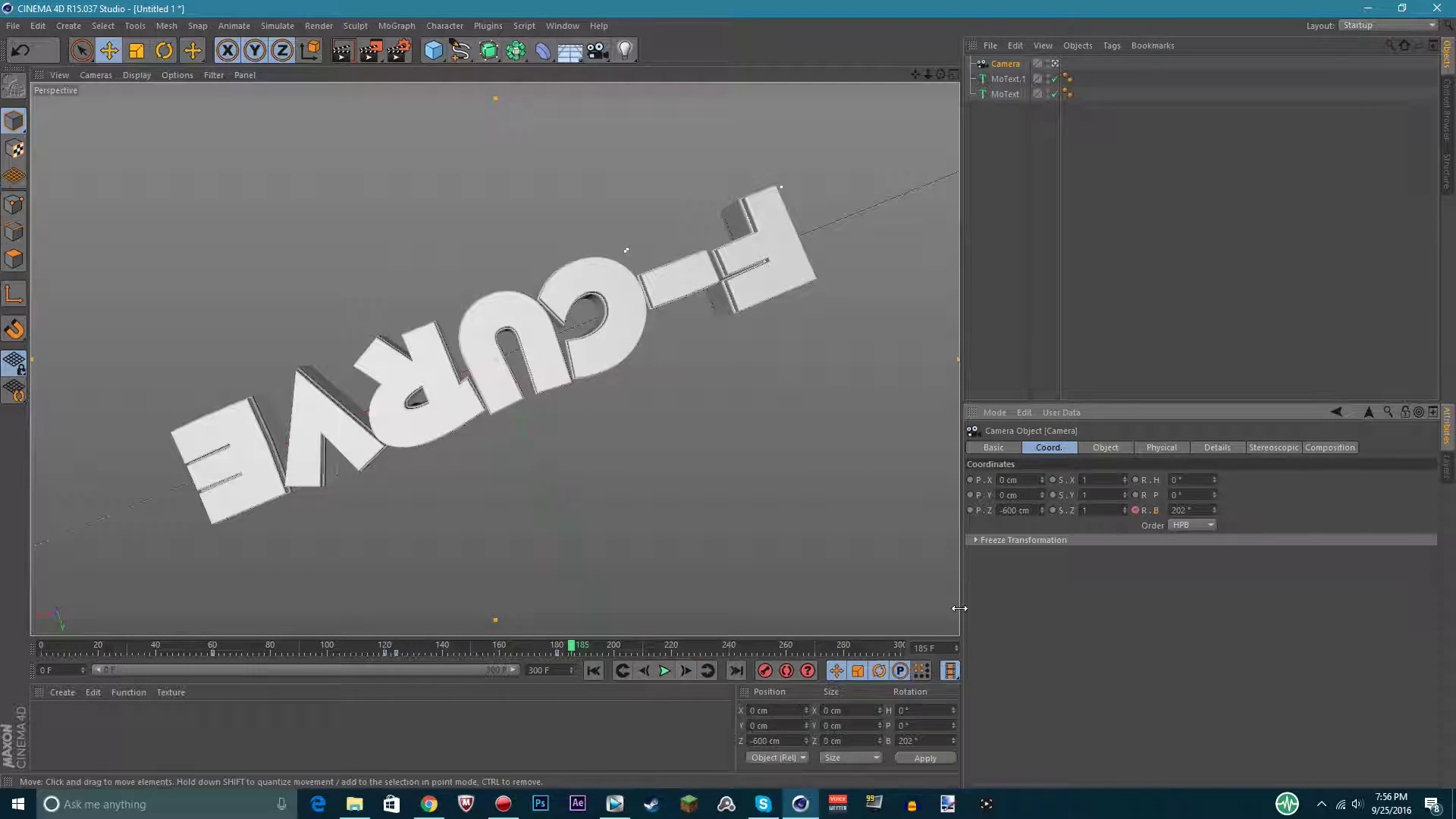
pyautogui.click(642, 670)
pyautogui.moveTo(1214, 510); pyautogui.dragTo(1265, 509)
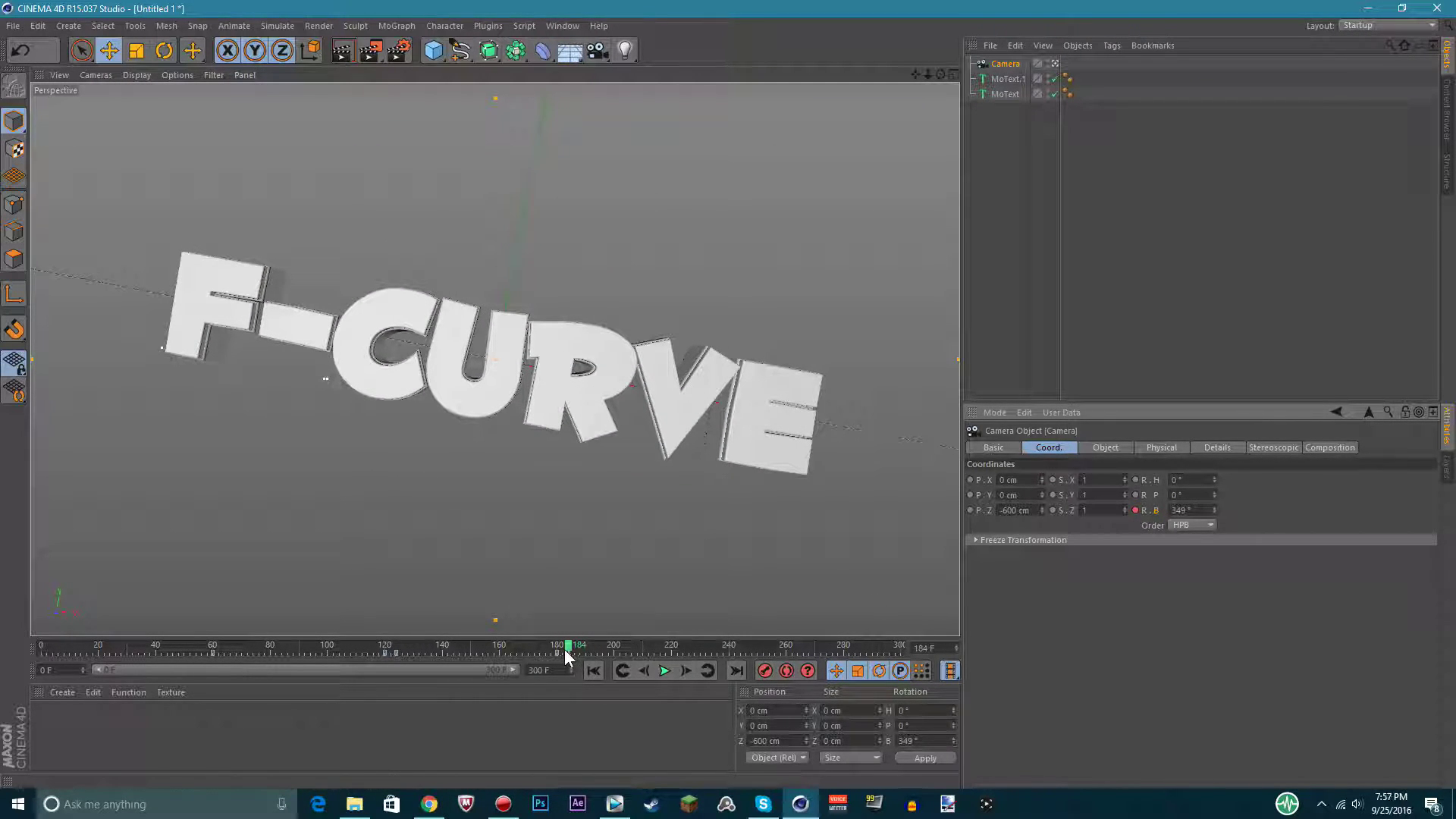
pyautogui.moveTo(567, 653); pyautogui.dragTo(730, 652)
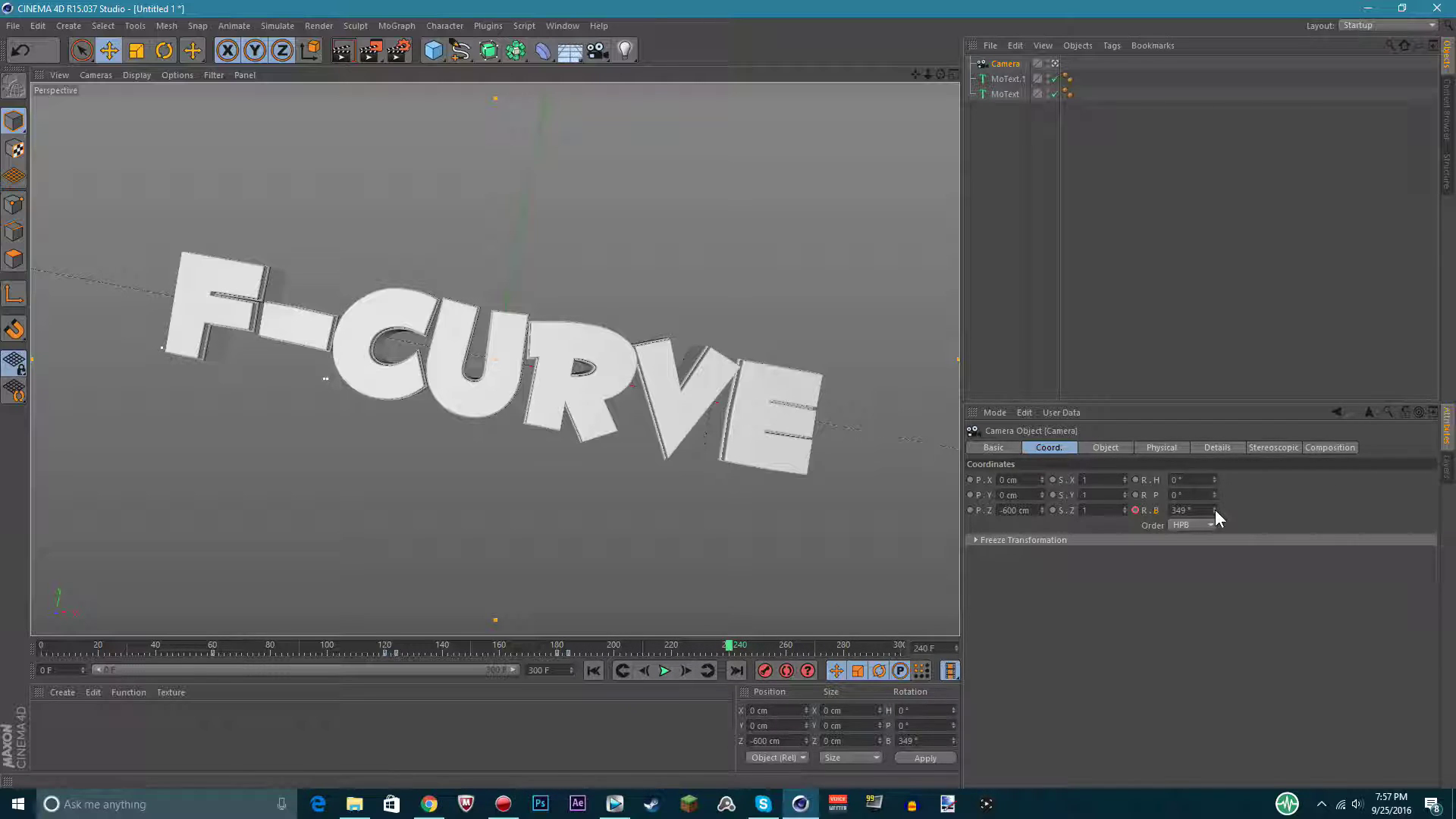
pyautogui.moveTo(1214, 510)
pyautogui.mouseDown()
pyautogui.moveTo(1229, 508)
pyautogui.moveTo(1206, 511)
pyautogui.mouseUp()
pyautogui.keyDown('ctrl'); pyautogui.click(1135, 509); pyautogui.keyUp('ctrl')
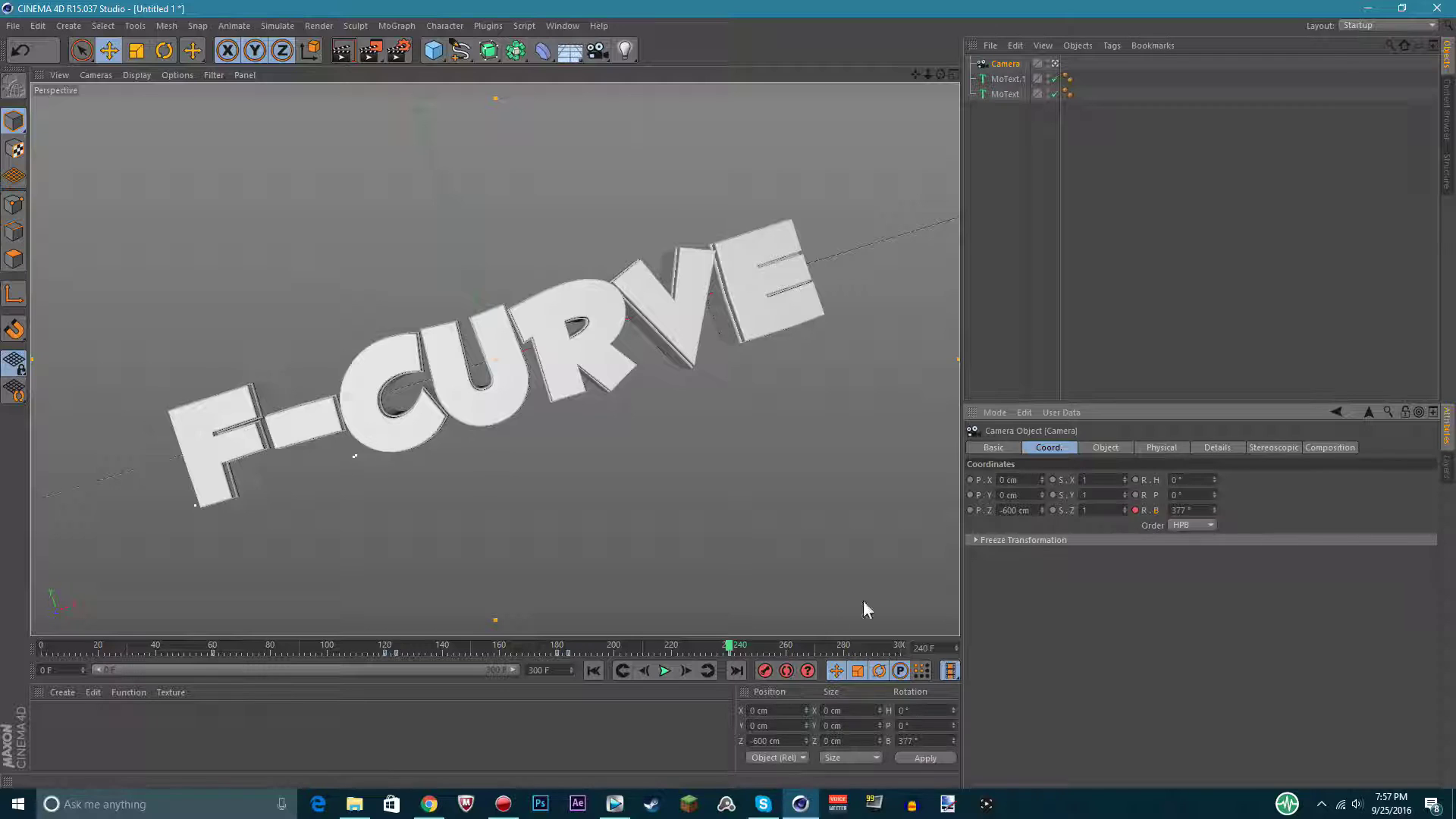
# Key the bank back to 207° at frame 244 and scrub back to preview the roll.
pyautogui.click(685, 670)
pyautogui.click(685, 670)
pyautogui.click(686, 670)
pyautogui.click(681, 672)
pyautogui.moveTo(1214, 510); pyautogui.dragTo(1167, 511)
pyautogui.keyDown('ctrl'); pyautogui.click(1135, 510); pyautogui.keyUp('ctrl')
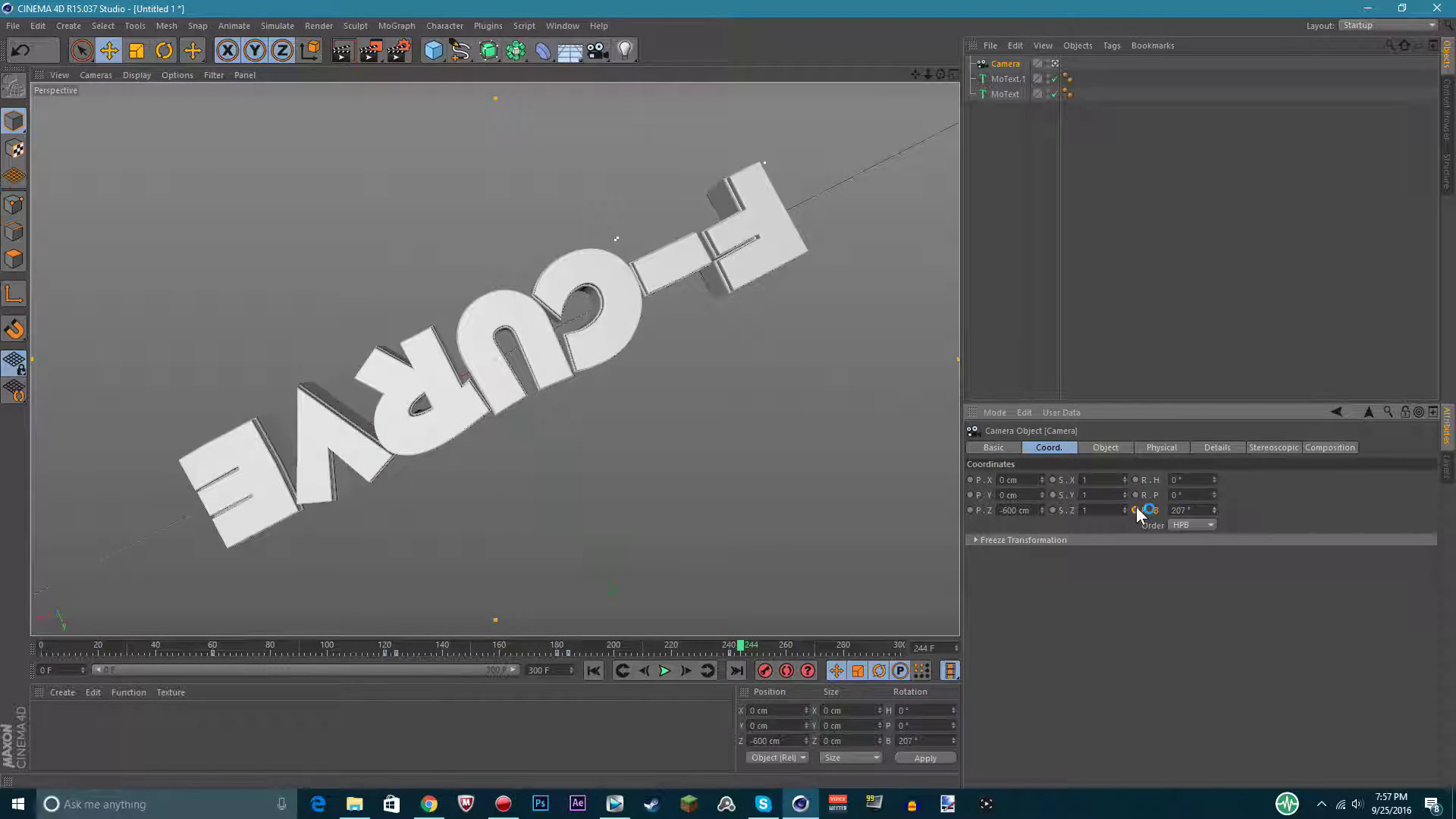
pyautogui.moveTo(696, 645); pyautogui.dragTo(149, 646)
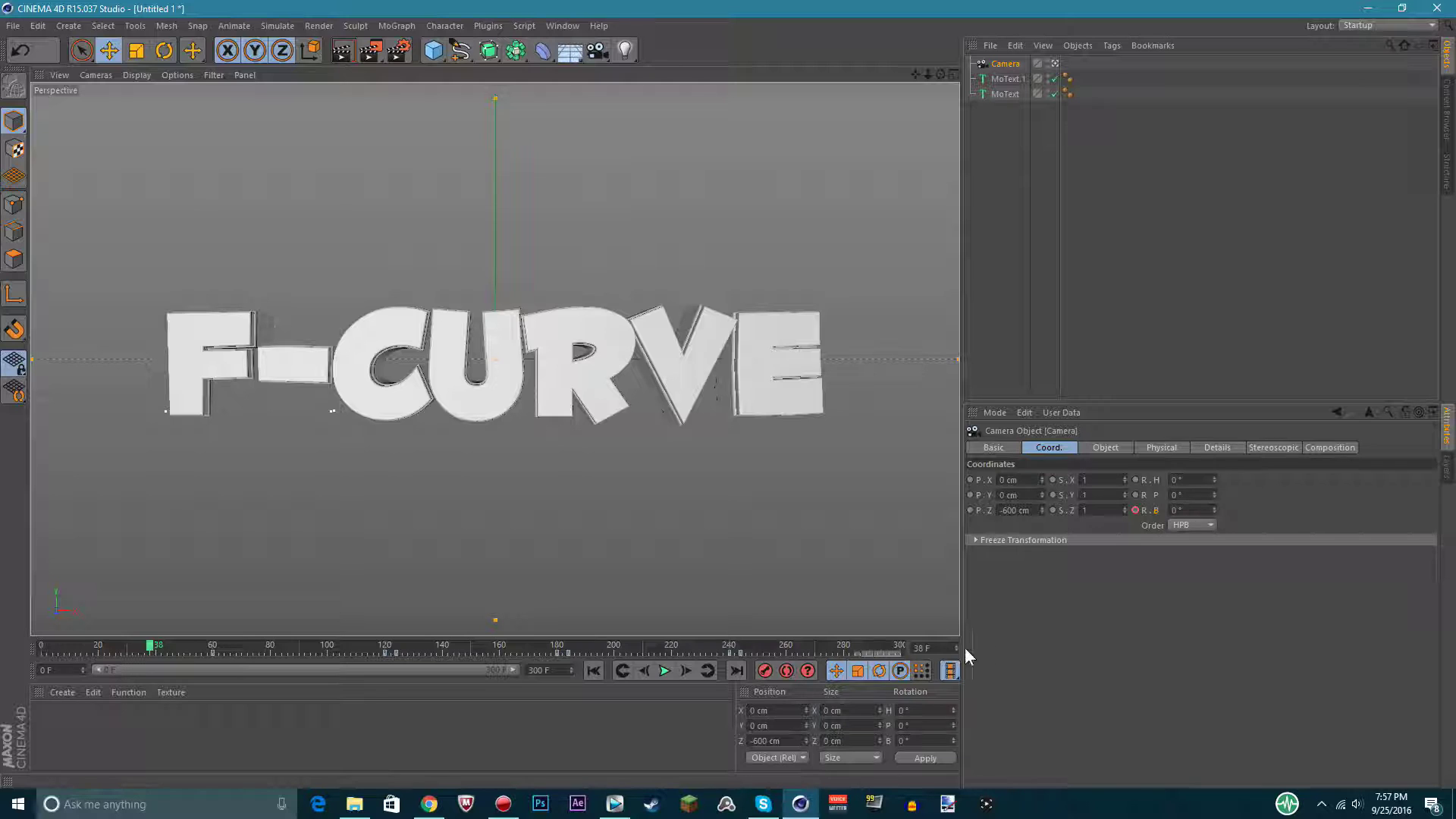
# Scrub through the keyed roll, then lower the camera's bank to 168° at frame 300.
pyautogui.moveTo(884, 647); pyautogui.dragTo(785, 635)
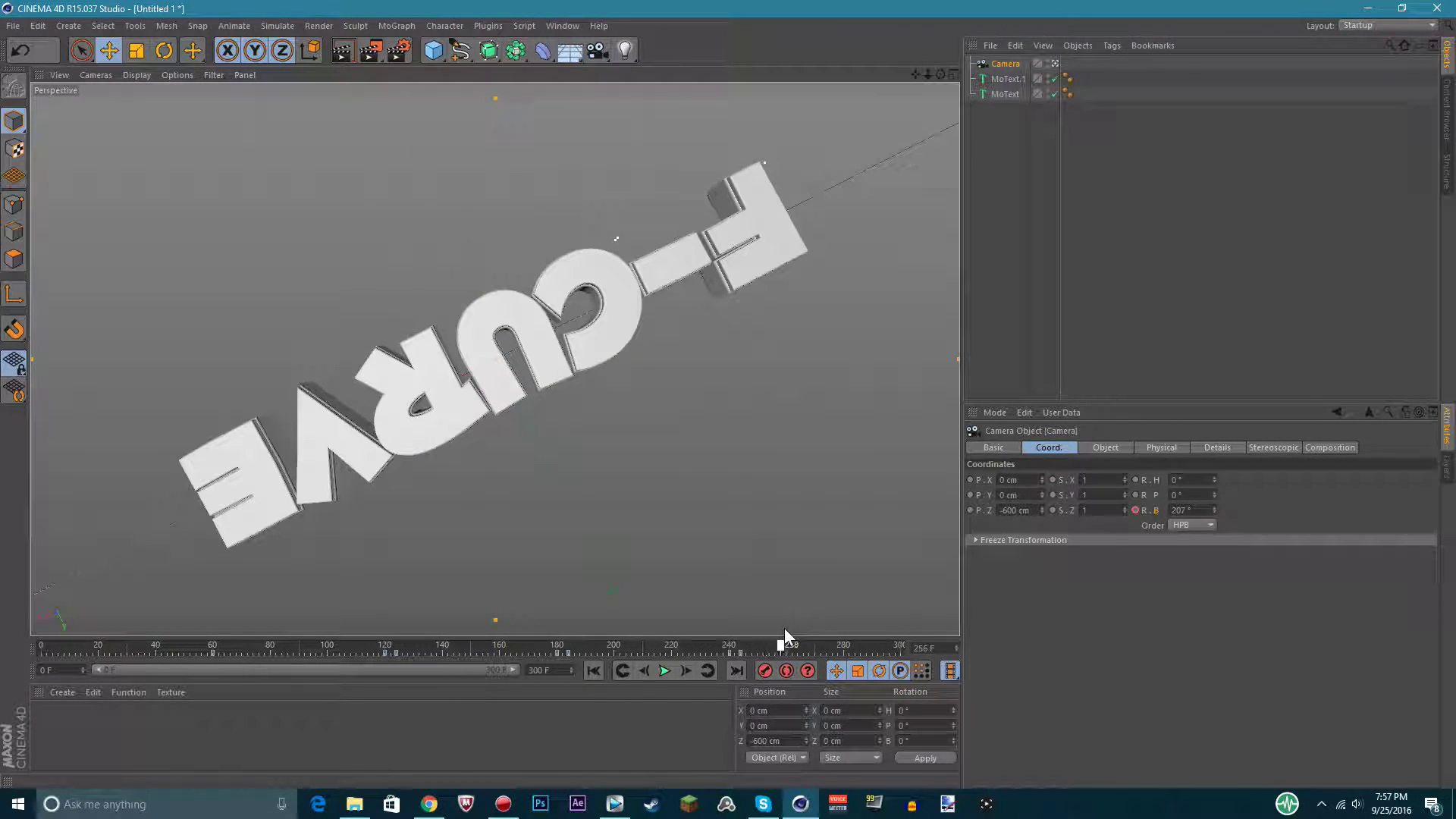
pyautogui.moveTo(1213, 511); pyautogui.dragTo(1132, 514)
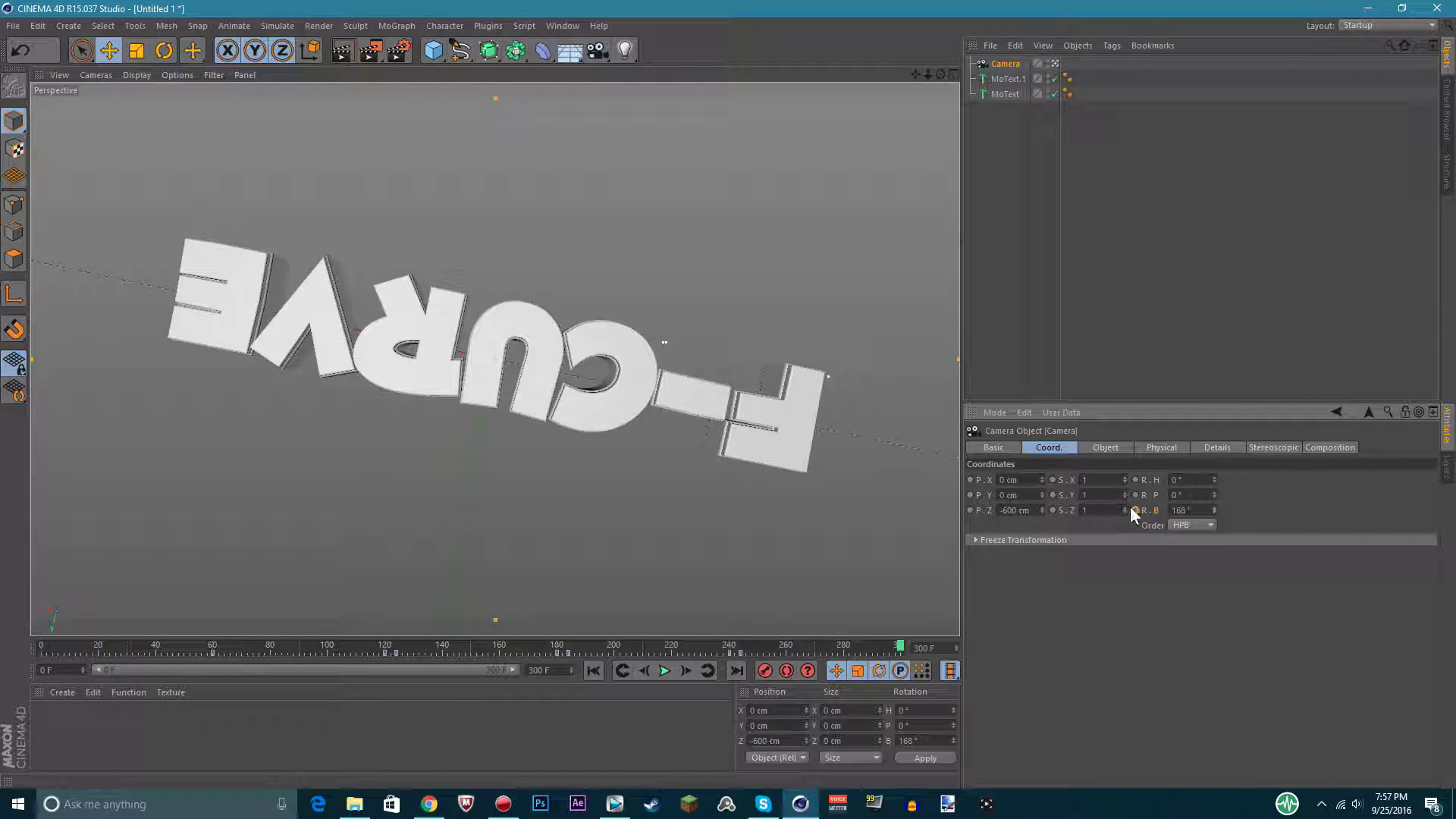
# Show the camera's rotation F-curve, lower the frame-122 key to about 150°, and raise the frame-120 key.
pyautogui.rightClick(1010, 66)
pyautogui.click(1069, 516)
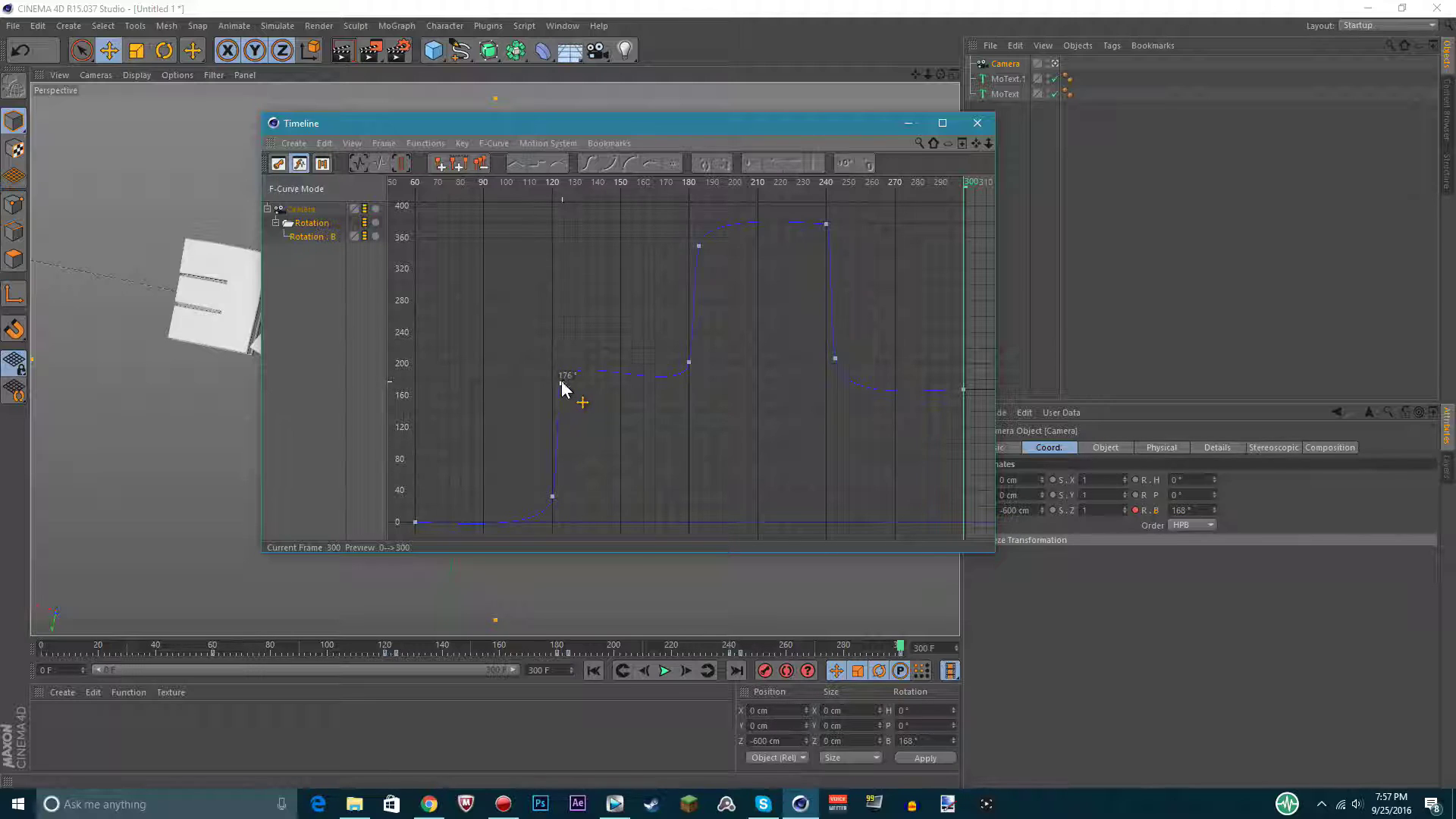
pyautogui.moveTo(561, 381); pyautogui.dragTo(561, 405)
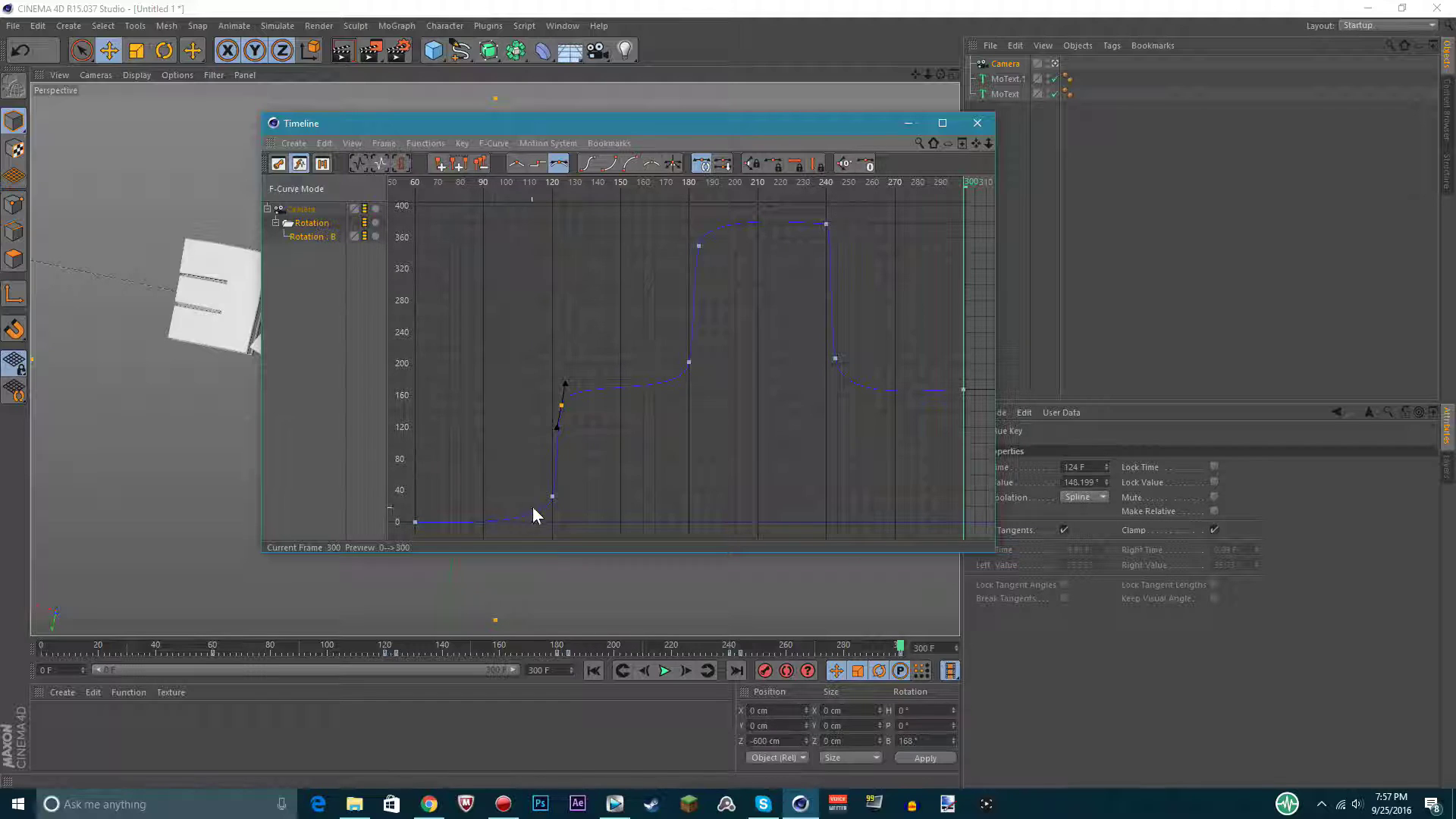
pyautogui.moveTo(552, 497); pyautogui.dragTo(549, 488)
# Try smoothing the frame-120 key's tangent, undo the change, and deselect the key.
pyautogui.hotkey('ctrl', 'z')
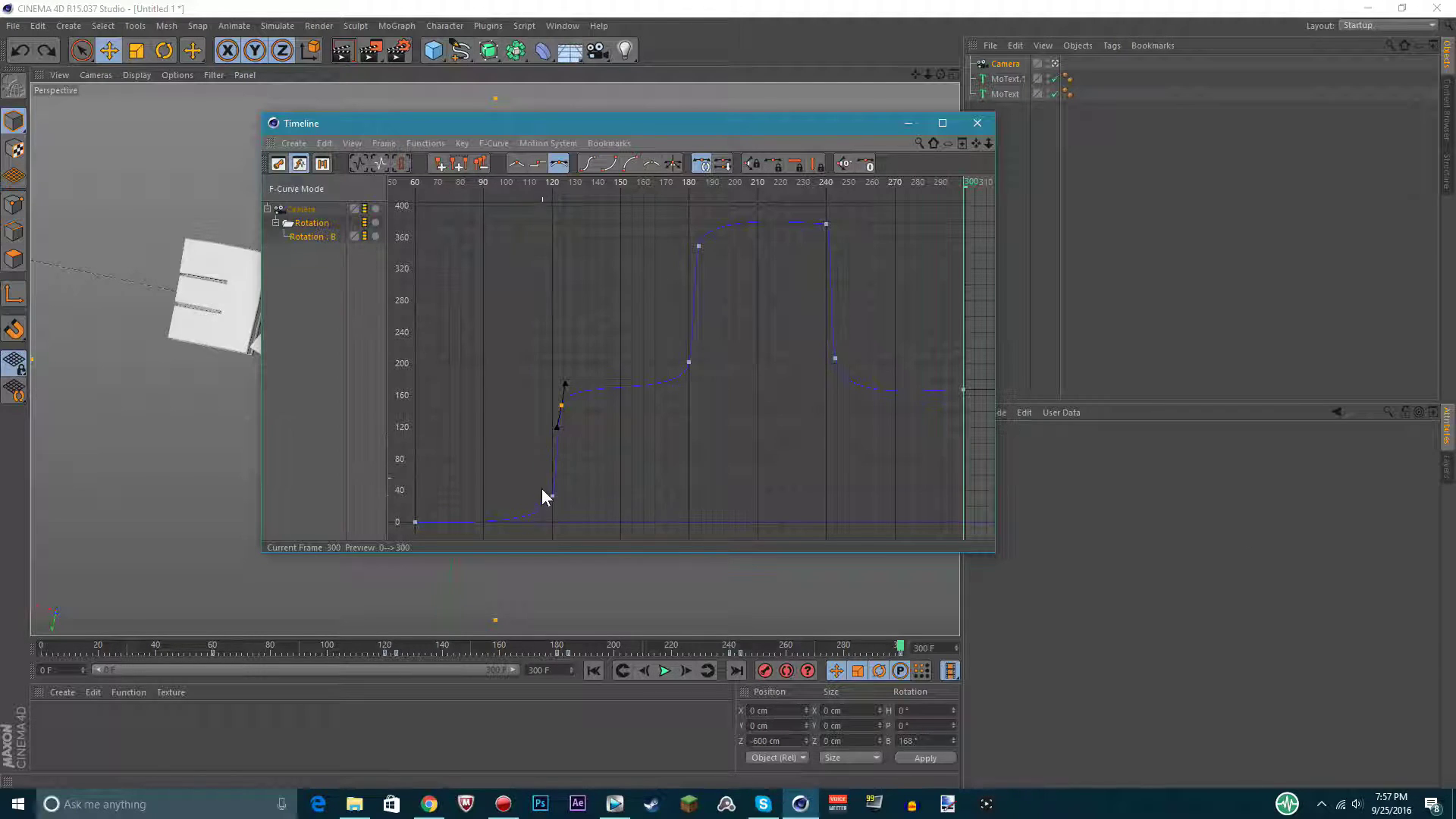
pyautogui.click(553, 495)
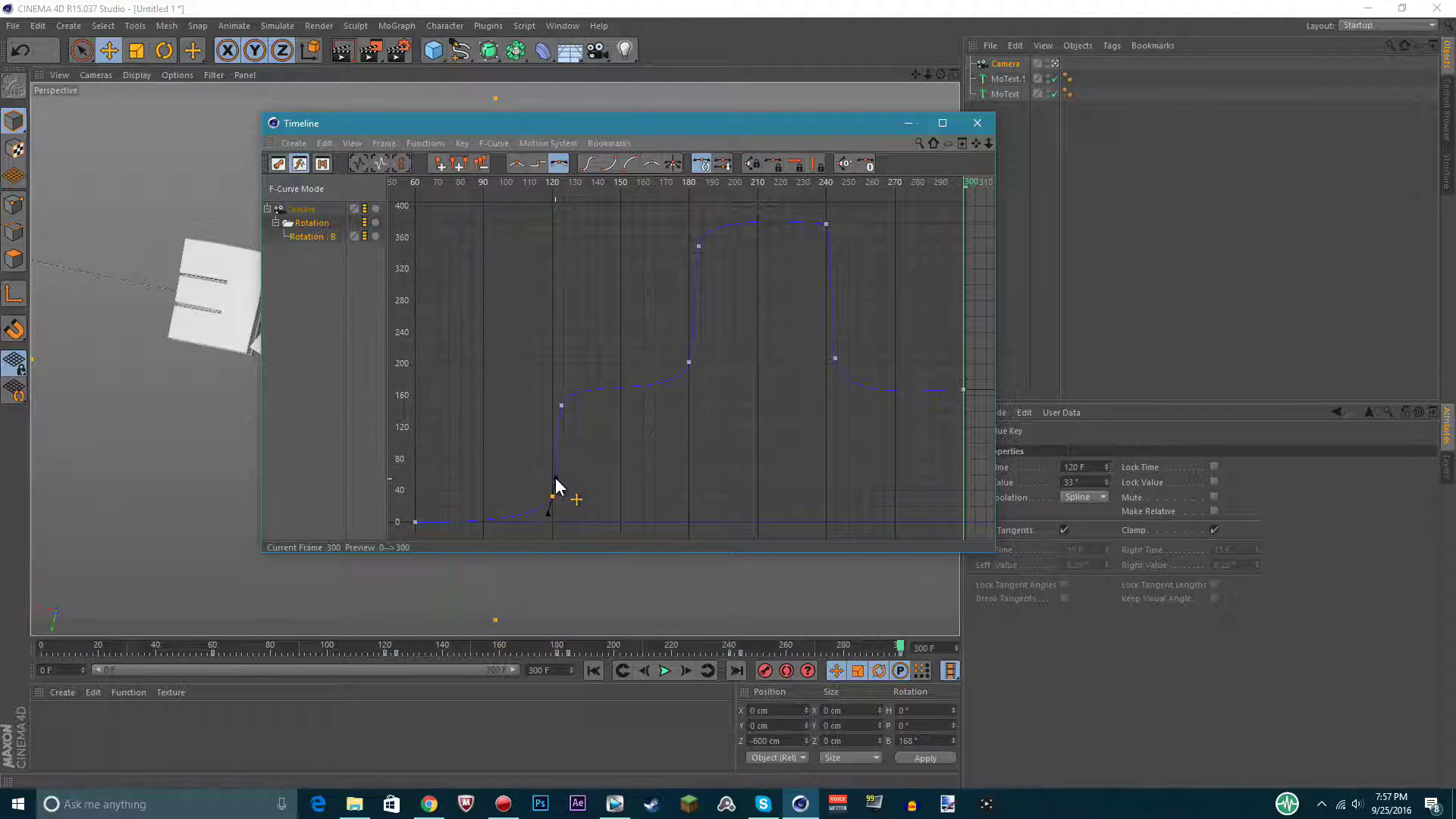
pyautogui.moveTo(554, 482); pyautogui.dragTo(546, 494)
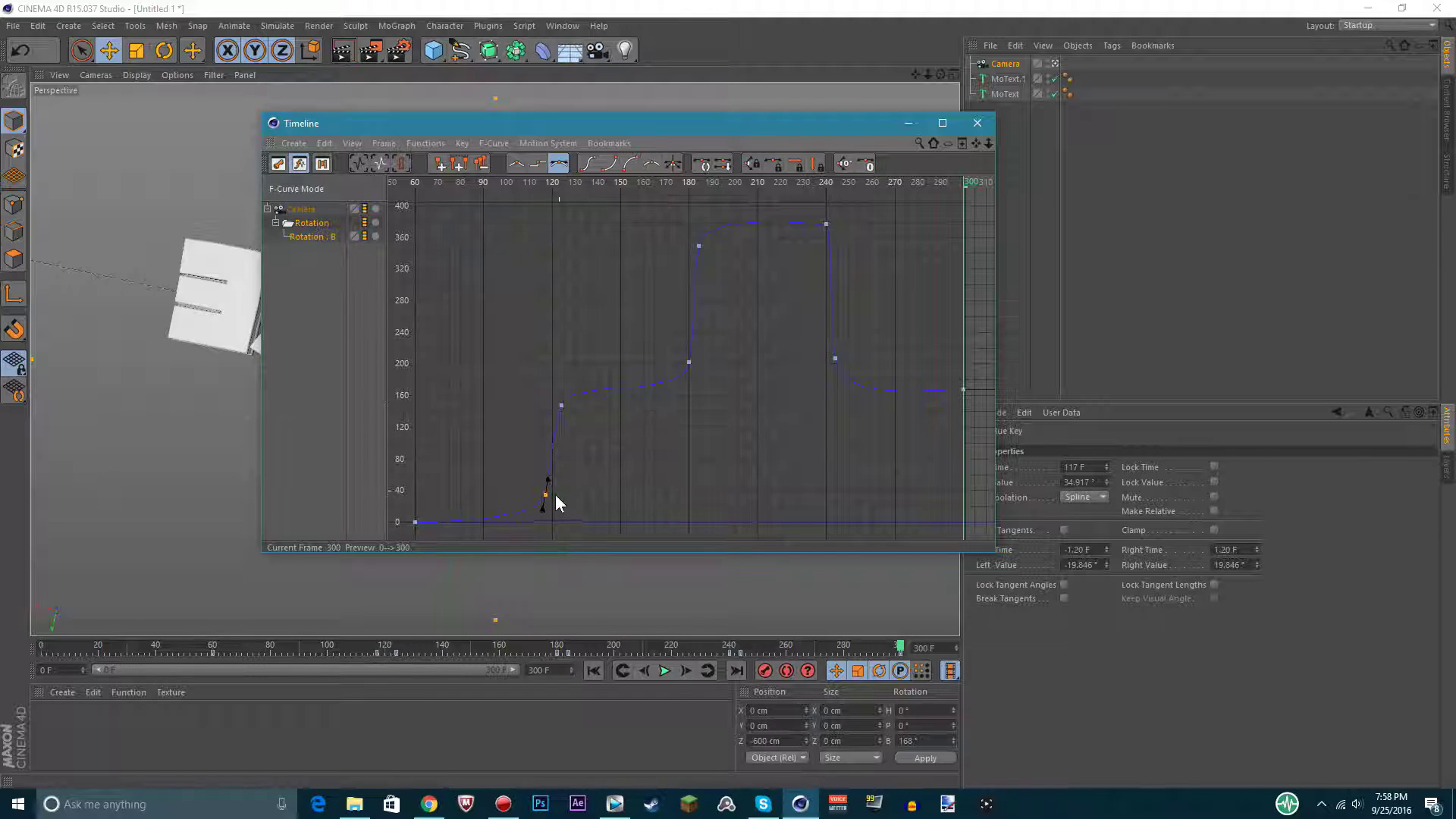
pyautogui.hotkey('ctrl', 'z')
pyautogui.click(704, 486)
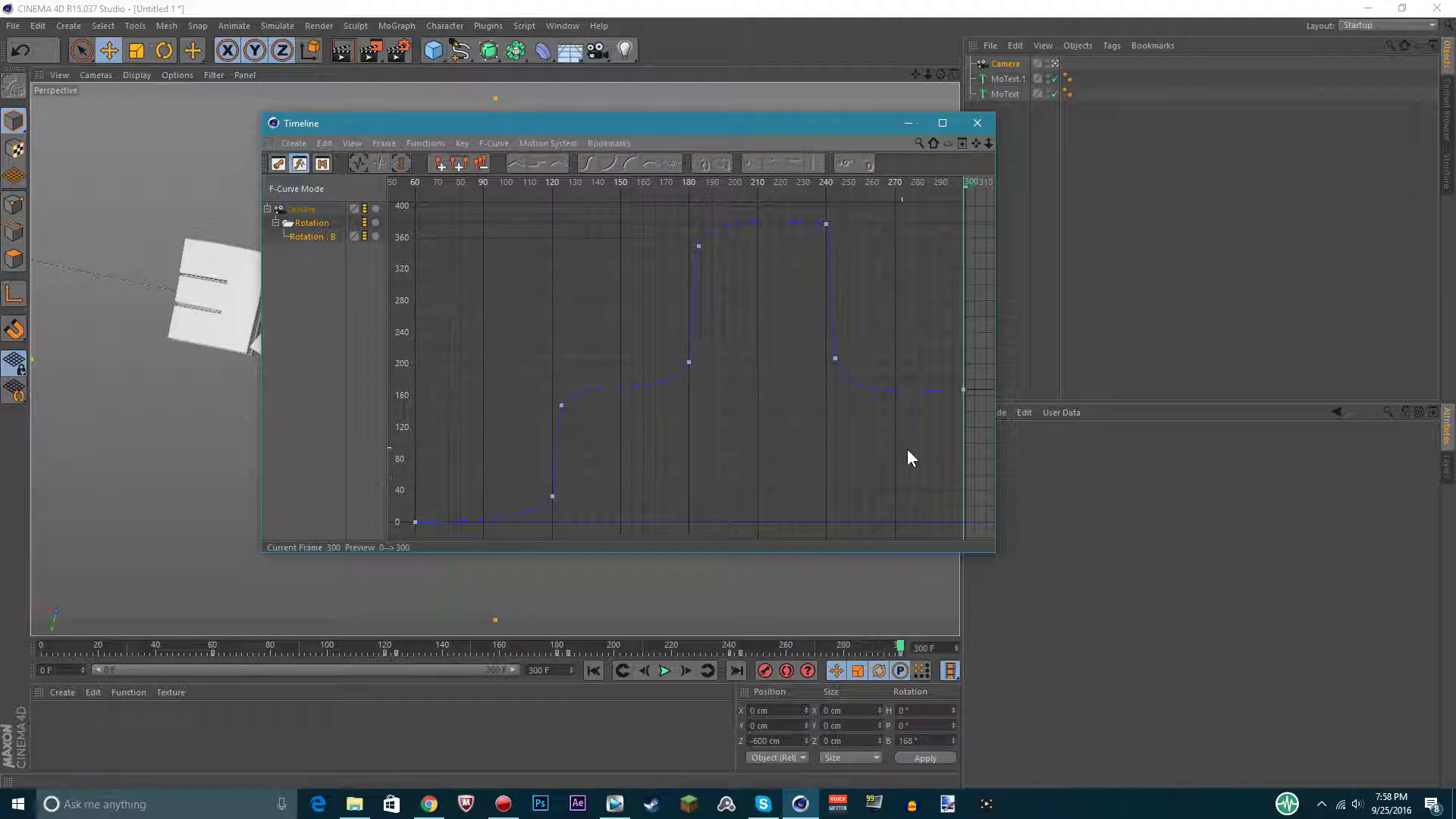
# Lower the frame-300 key to about 156.5° and drop the curve's peak at frame 240.
pyautogui.moveTo(964, 390); pyautogui.dragTo(965, 398)
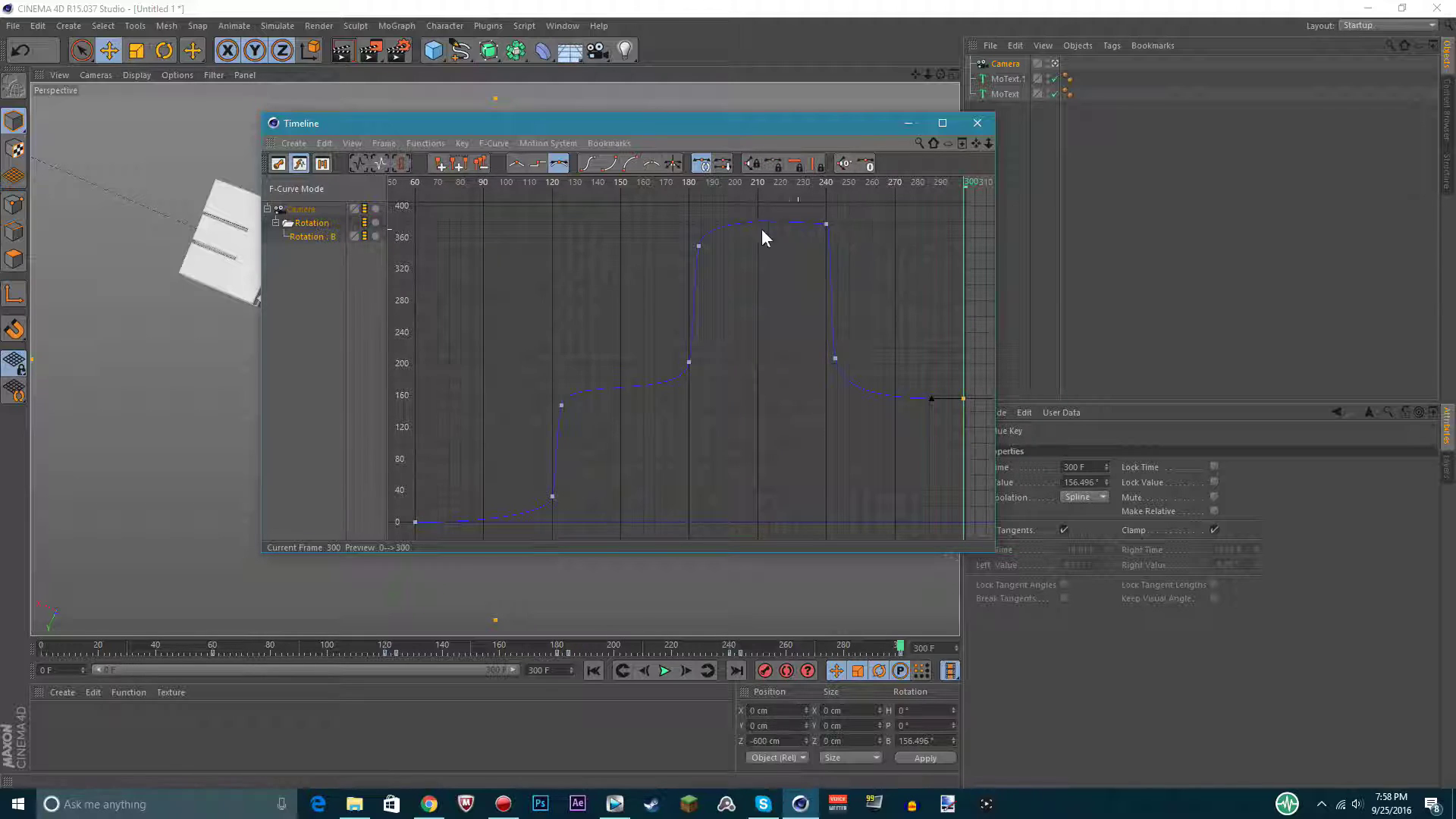
pyautogui.click(826, 224)
pyautogui.moveTo(826, 224); pyautogui.dragTo(826, 246)
# Make the tangents of the keys at frames 184 and 240 vertical.
pyautogui.click(698, 245)
pyautogui.click(826, 247)
pyautogui.moveTo(818, 246); pyautogui.dragTo(816, 235)
pyautogui.click(699, 246)
pyautogui.moveTo(699, 275); pyautogui.dragTo(698, 262)
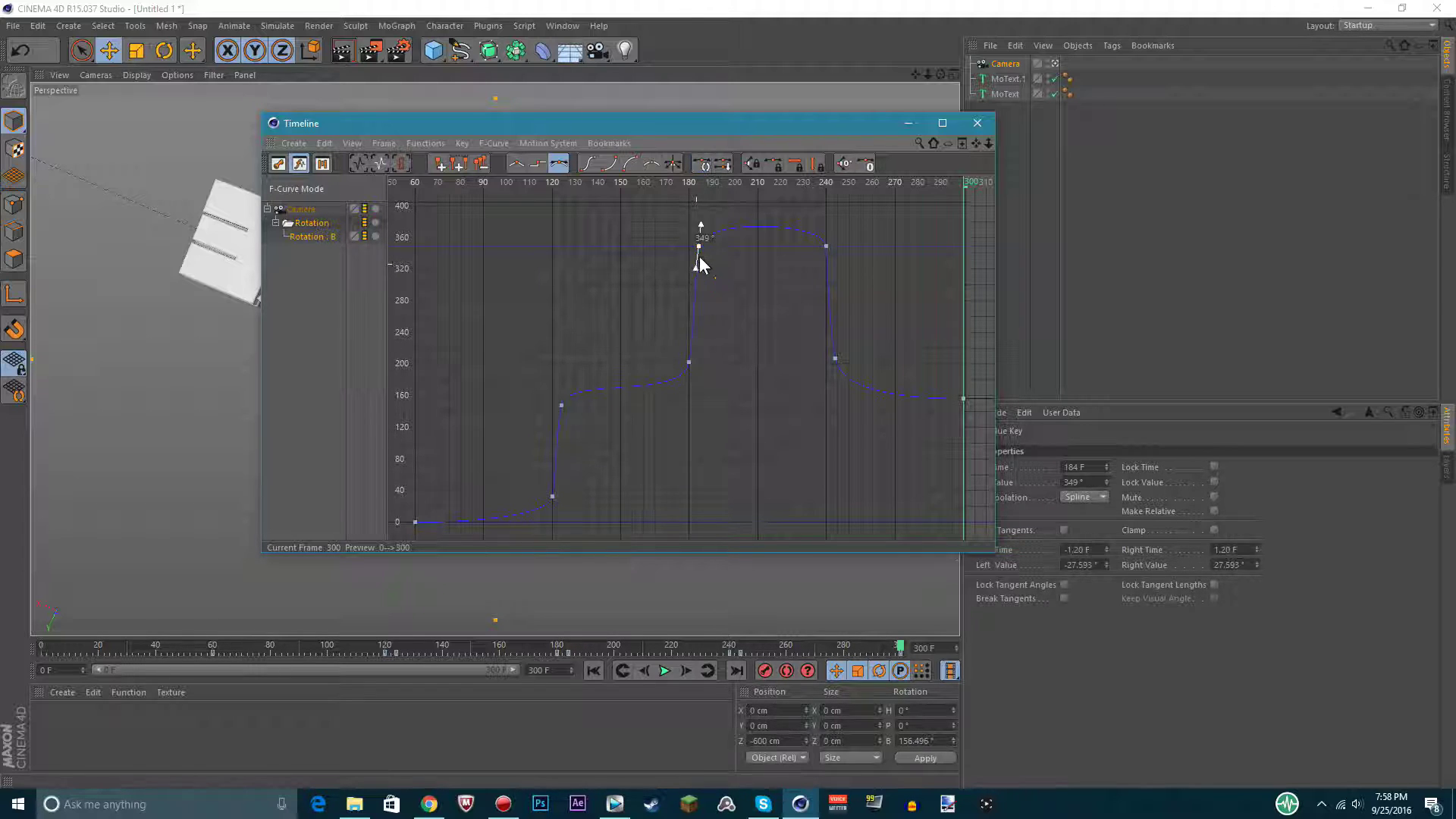
pyautogui.click(827, 246)
pyautogui.moveTo(833, 231); pyautogui.dragTo(827, 222)
pyautogui.click(699, 246)
pyautogui.moveTo(702, 225); pyautogui.dragTo(701, 220)
pyautogui.click(977, 123)
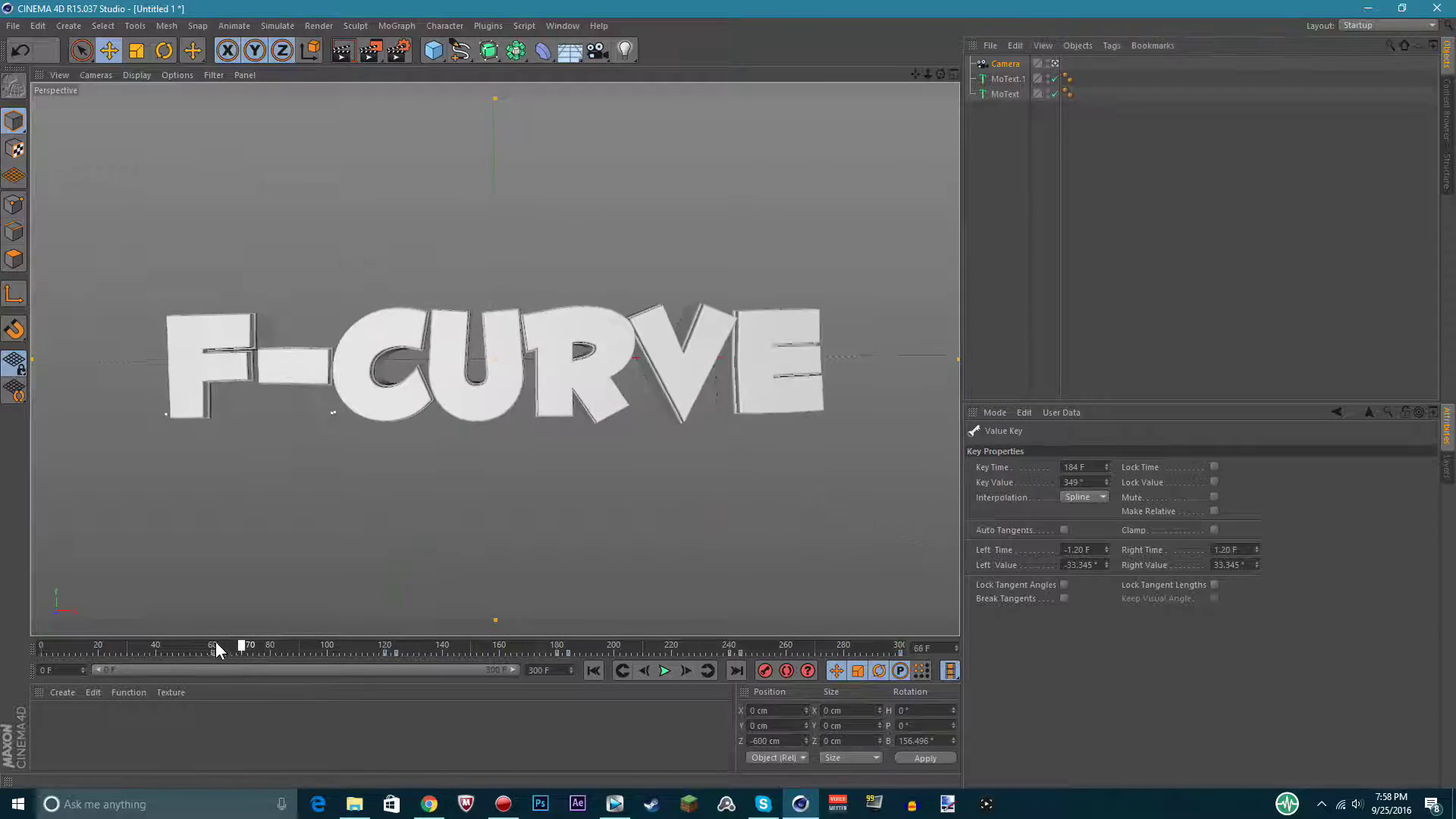
pyautogui.click(663, 671)
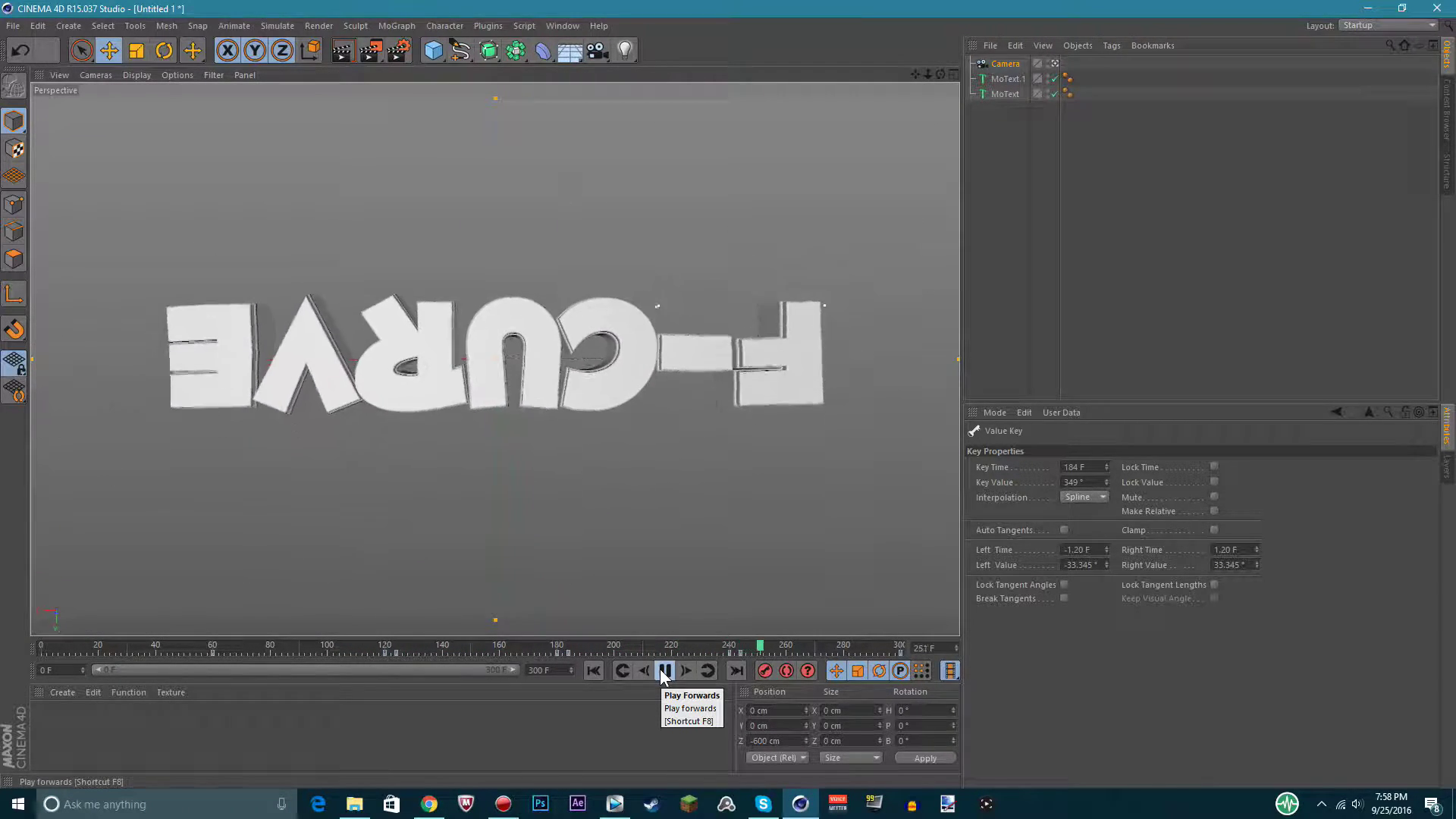
pyautogui.click(664, 670)
pyautogui.moveTo(768, 645); pyautogui.dragTo(304, 628)
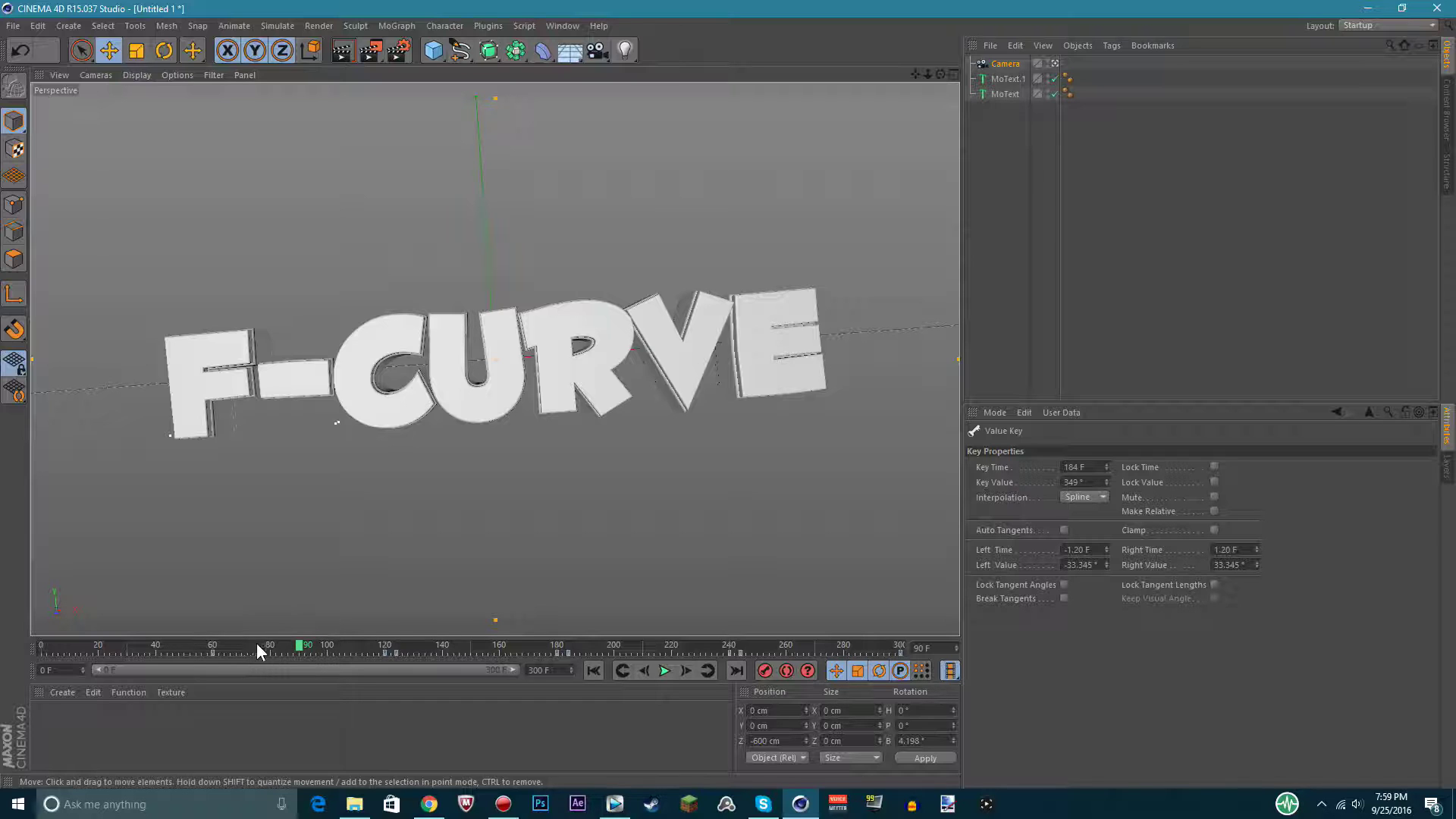
pyautogui.moveTo(220, 643); pyautogui.dragTo(371, 651)
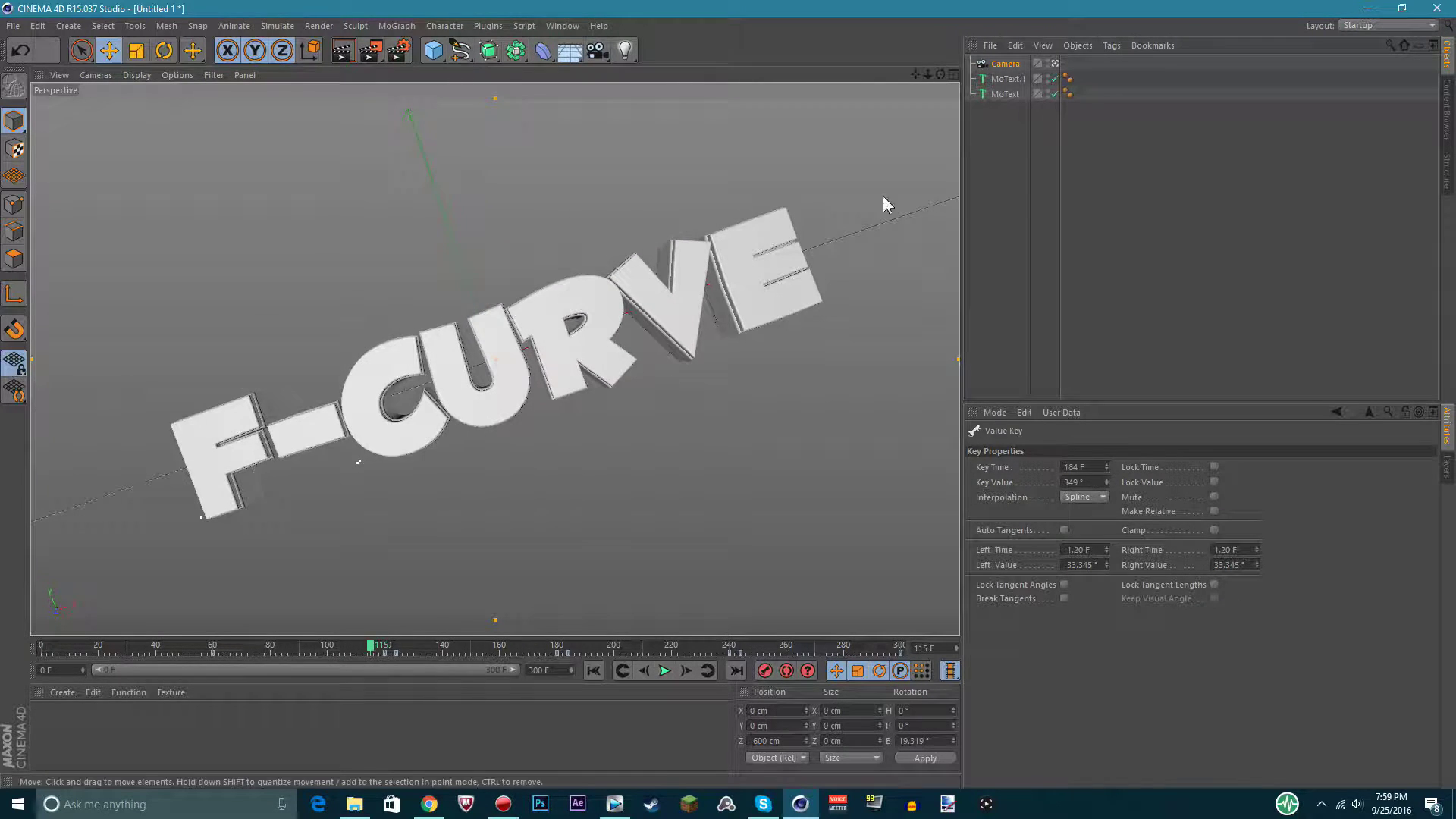
# Raise the camera's frame-124 rotation key to about 193.9° in the F-curves, then close the editor.
pyautogui.rightClick(1004, 63)
pyautogui.click(1086, 520)
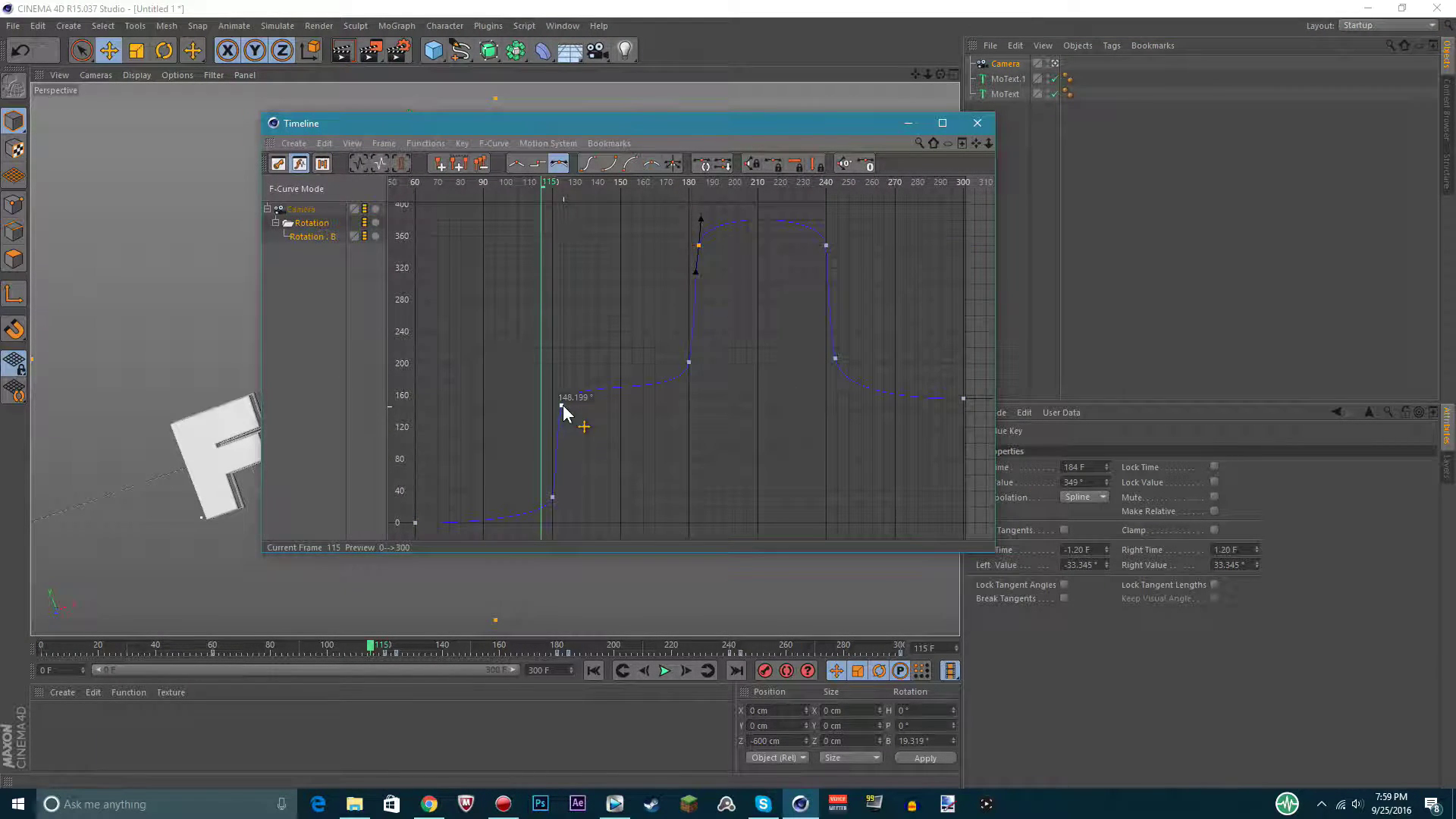
pyautogui.moveTo(562, 405); pyautogui.dragTo(561, 369)
pyautogui.click(977, 122)
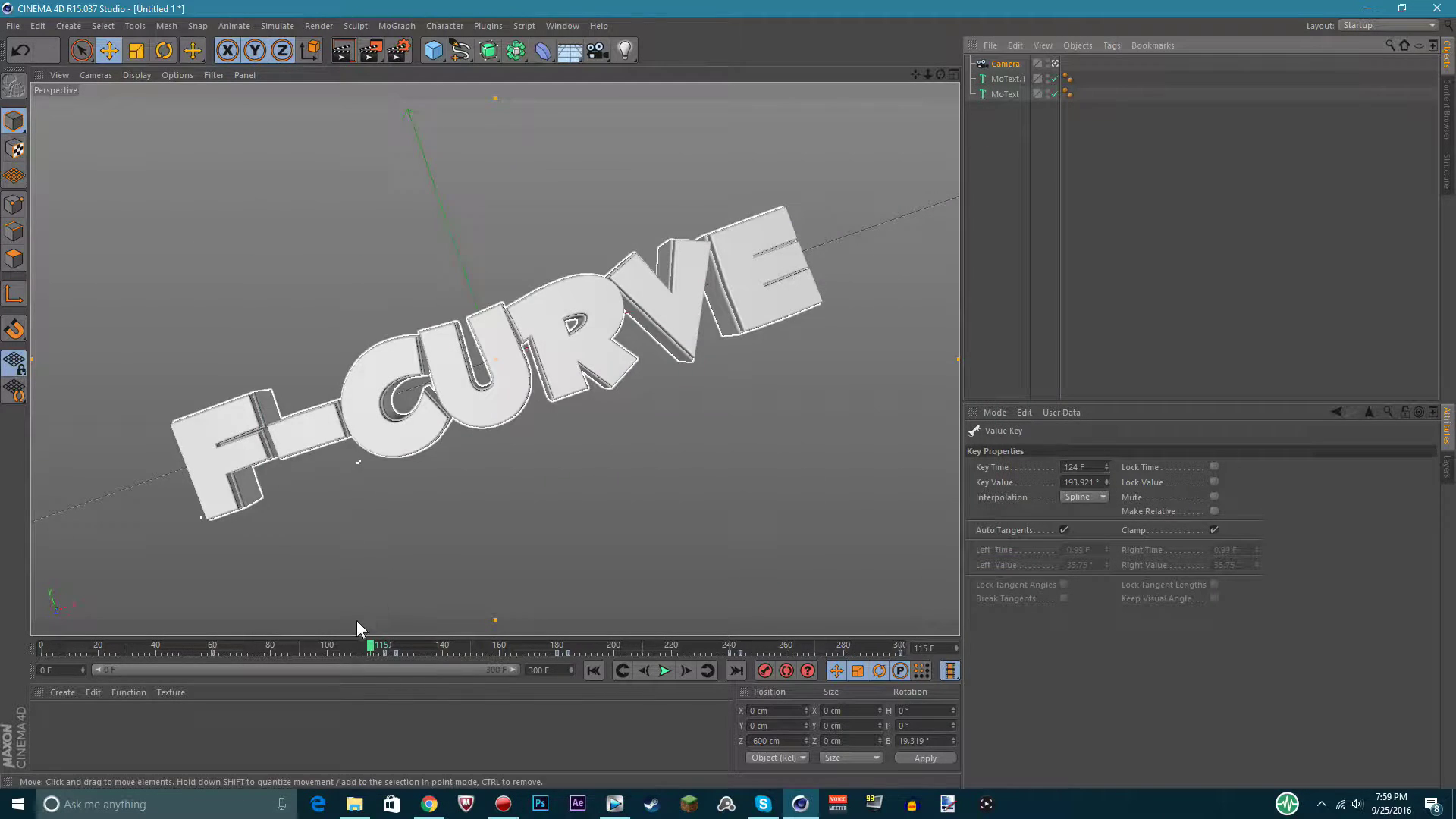
# Play the animation from around frame 60 to 187, then scrub back to frame 112.
pyautogui.click(206, 646)
pyautogui.click(664, 670)
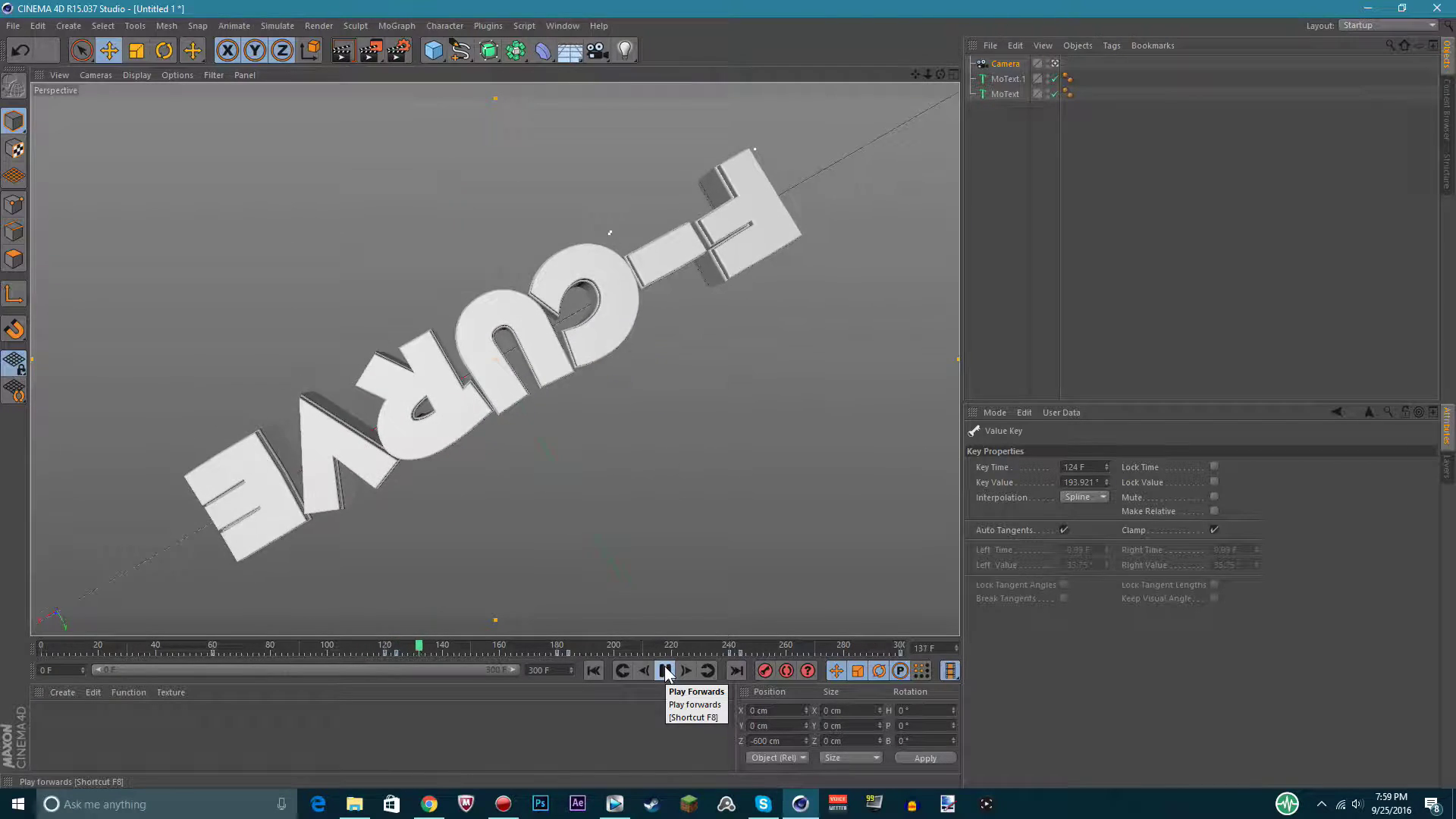
pyautogui.click(658, 671)
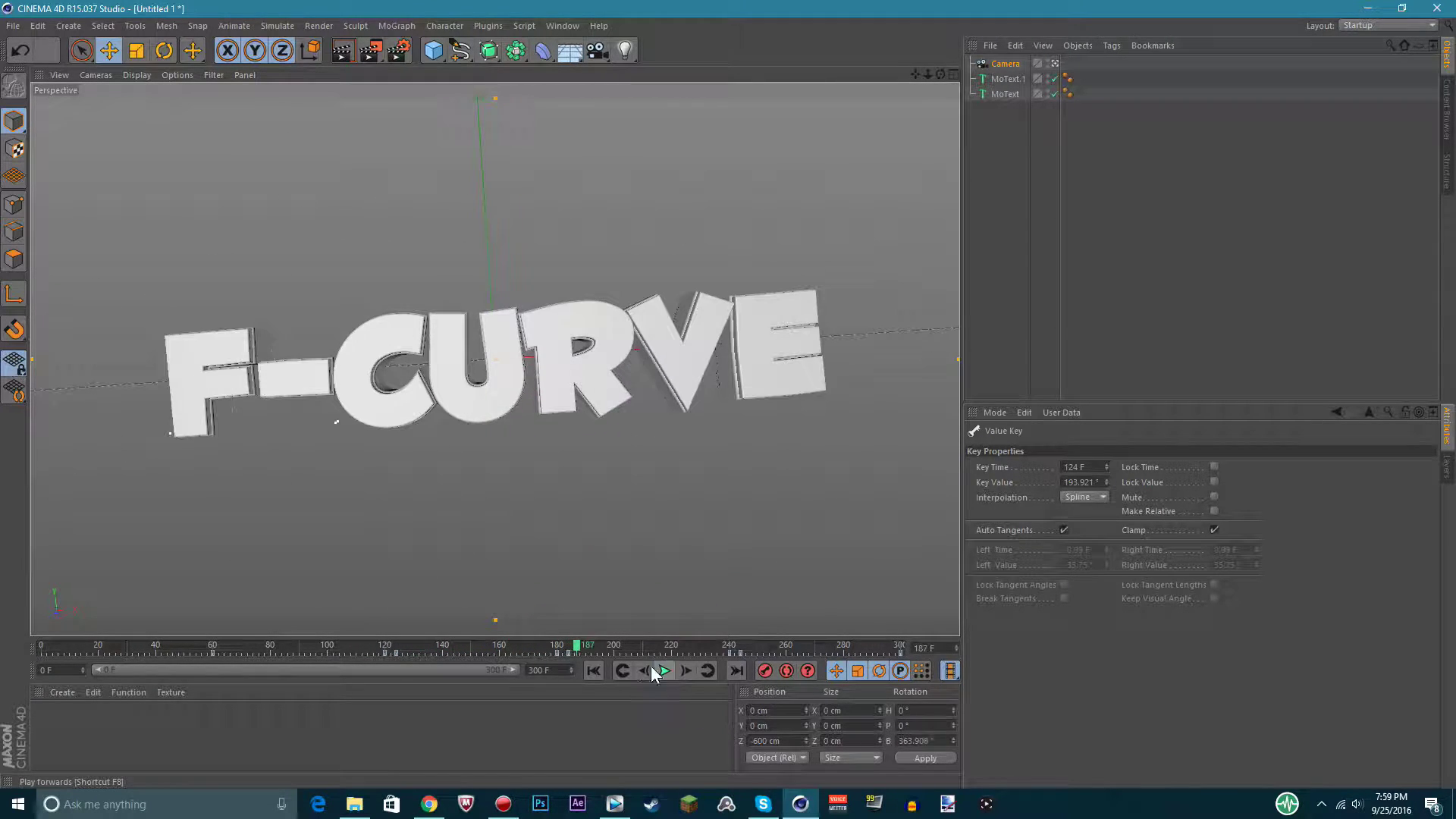
pyautogui.moveTo(475, 651); pyautogui.dragTo(625, 617)
# Undo the frame-124 key change in the camera's F-curves and close the editor.
pyautogui.rightClick(1020, 60)
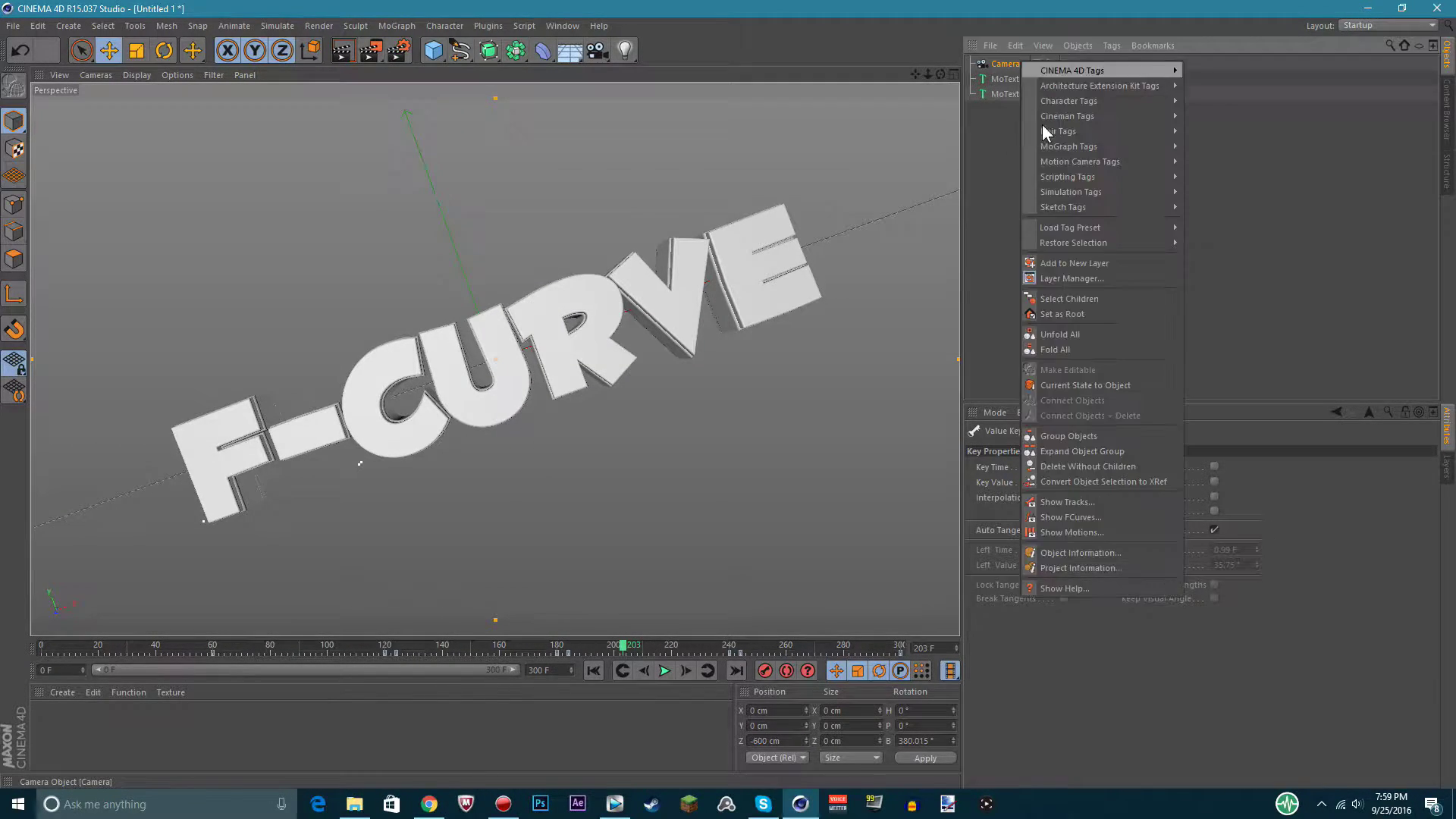
pyautogui.click(1084, 519)
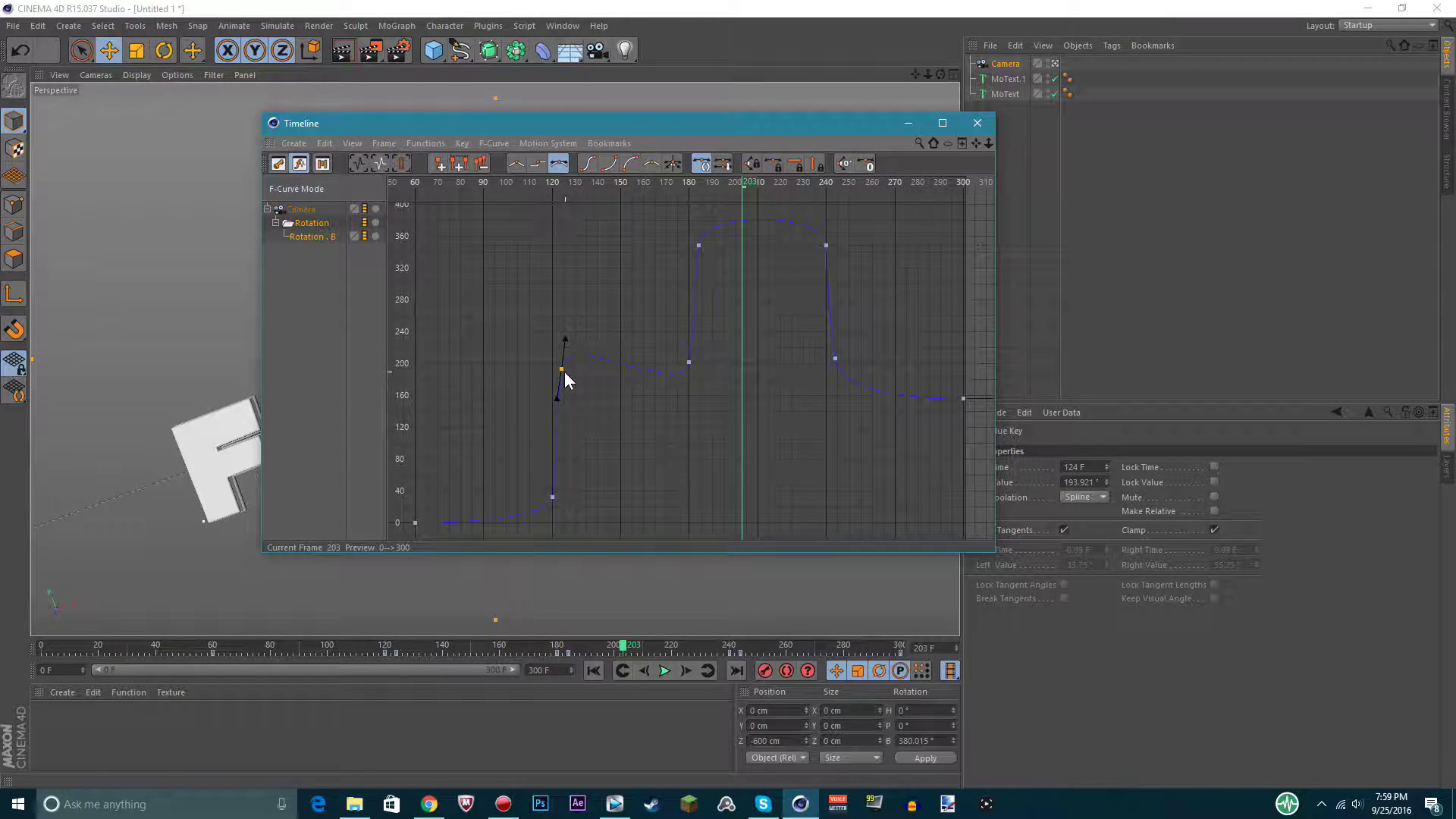
pyautogui.hotkey('ctrl', 'z')
pyautogui.click(977, 123)
# Play the animation from frame 49 to about frame 264, then scrub through the later frames.
pyautogui.moveTo(357, 644); pyautogui.dragTo(182, 645)
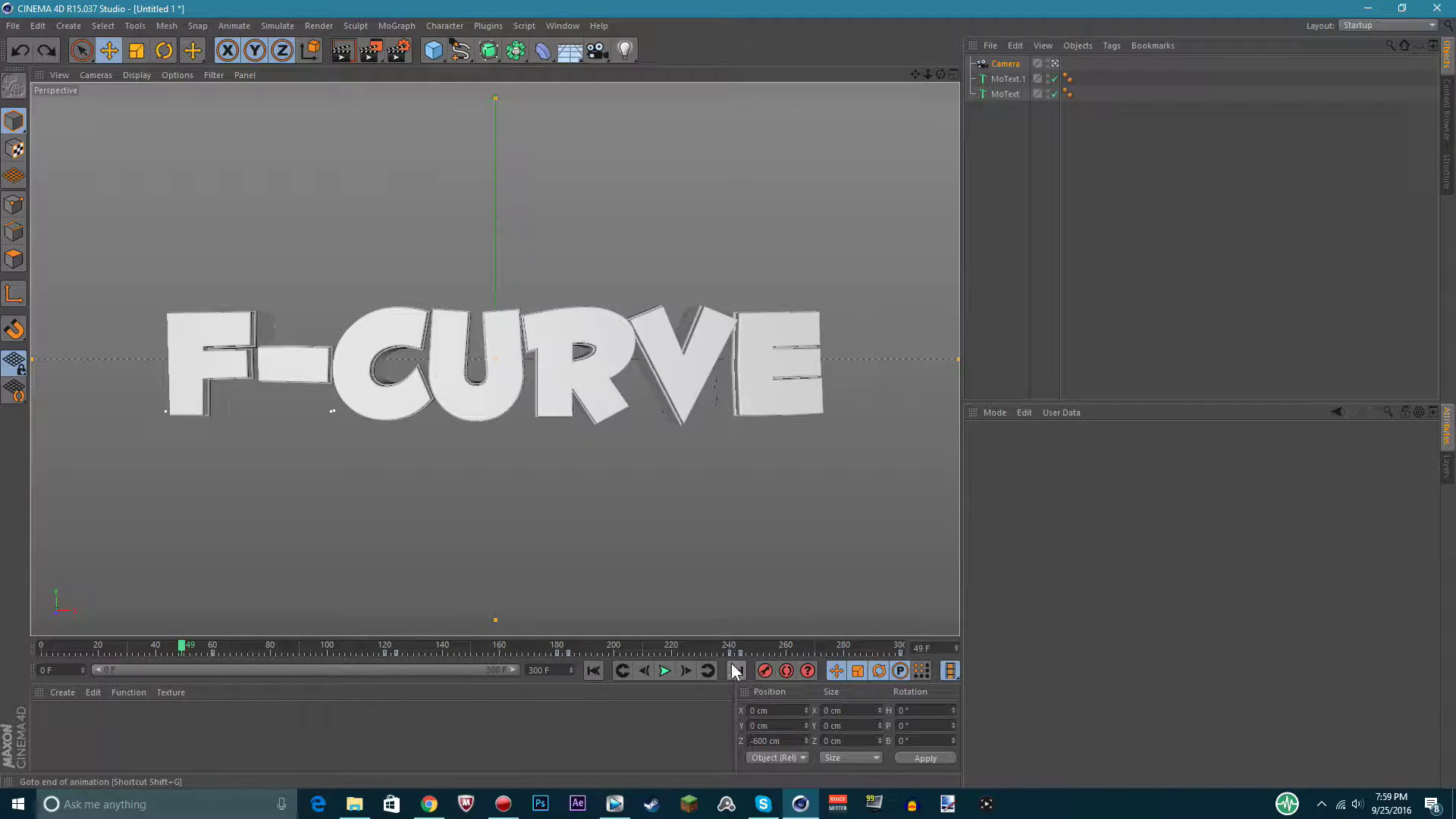
pyautogui.click(664, 670)
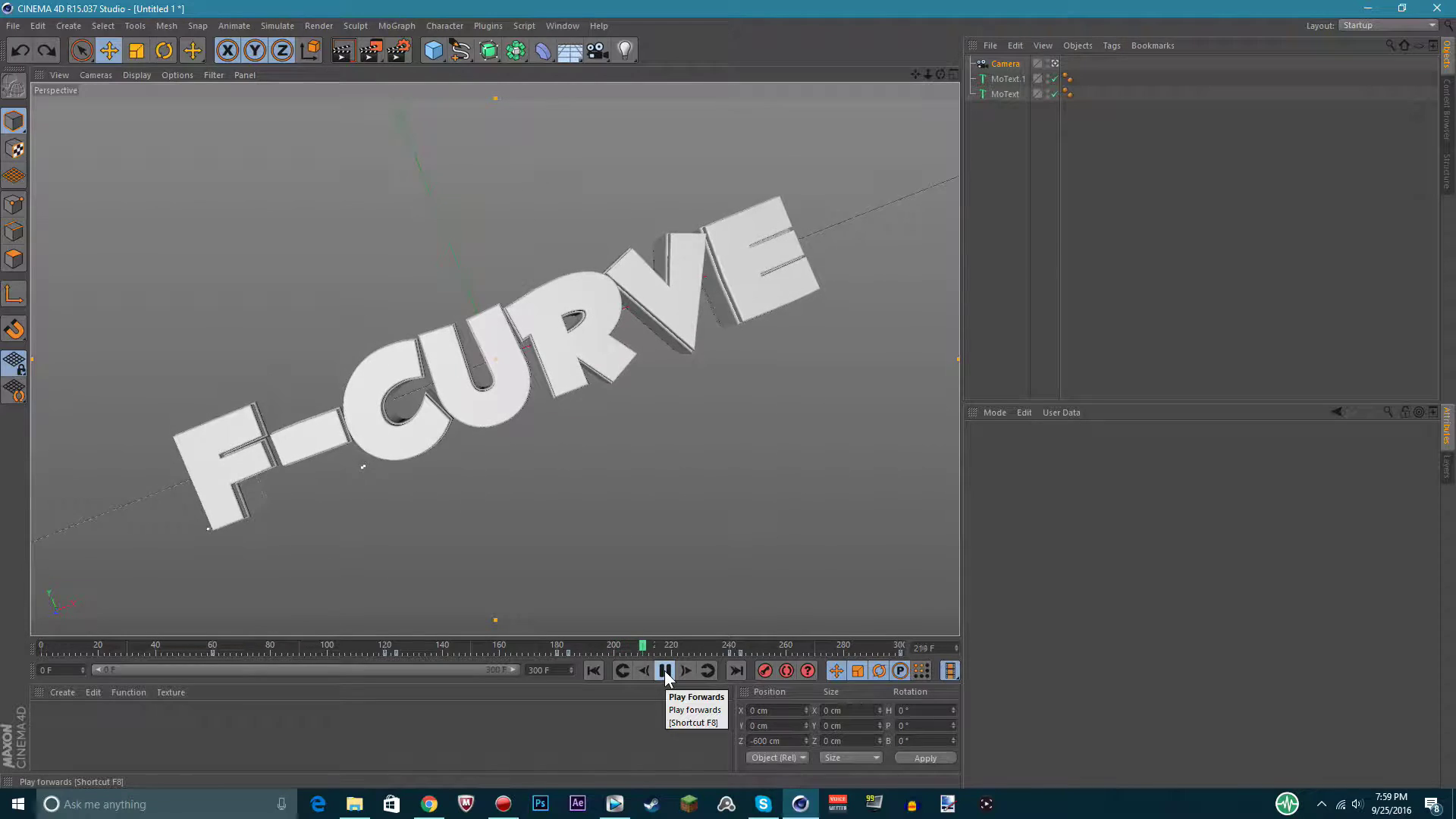
pyautogui.click(665, 672)
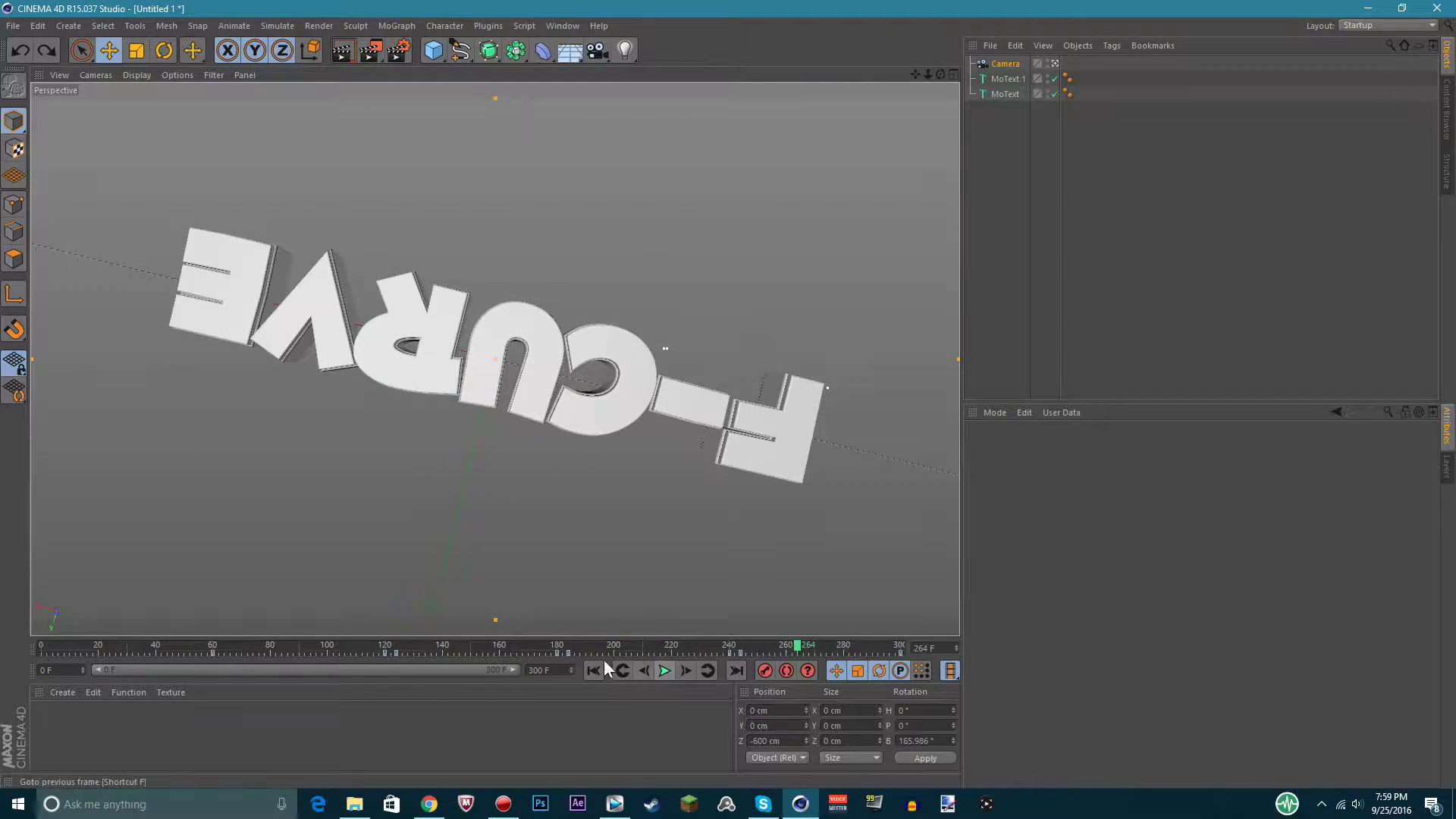
pyautogui.moveTo(514, 645); pyautogui.dragTo(501, 615)
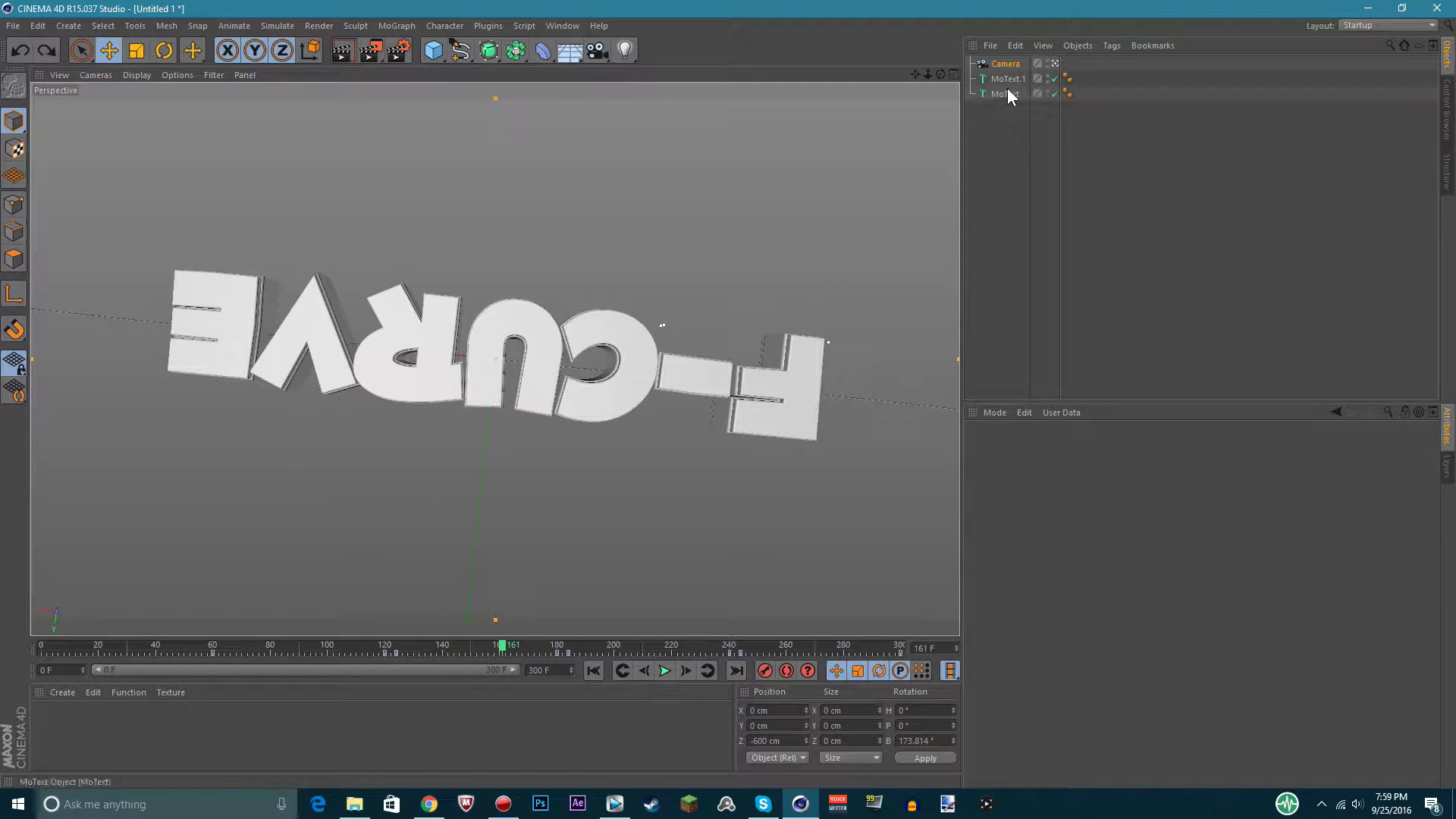
pyautogui.rightClick(1007, 65)
pyautogui.click(1066, 517)
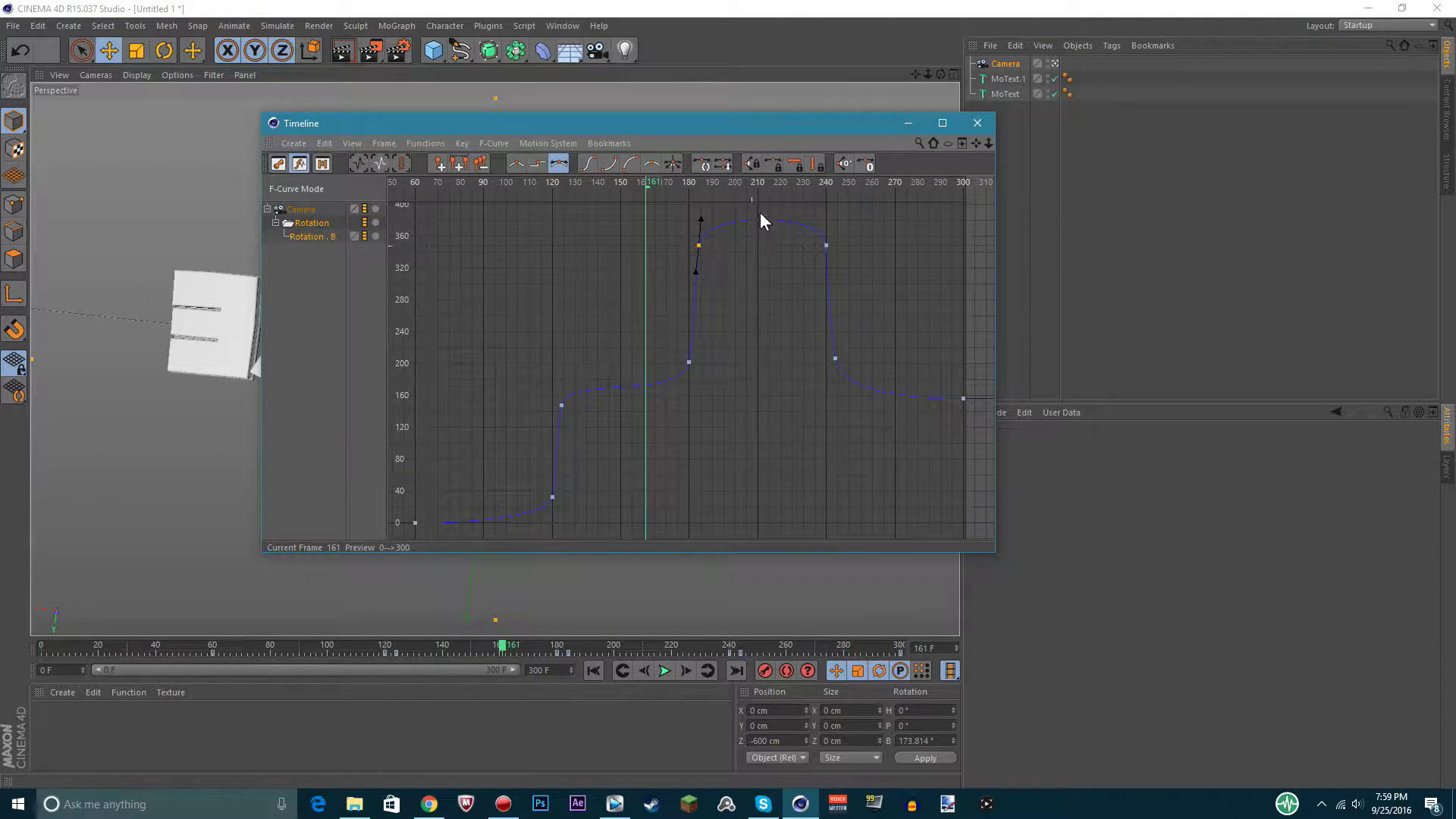
pyautogui.click(976, 123)
pyautogui.click(664, 672)
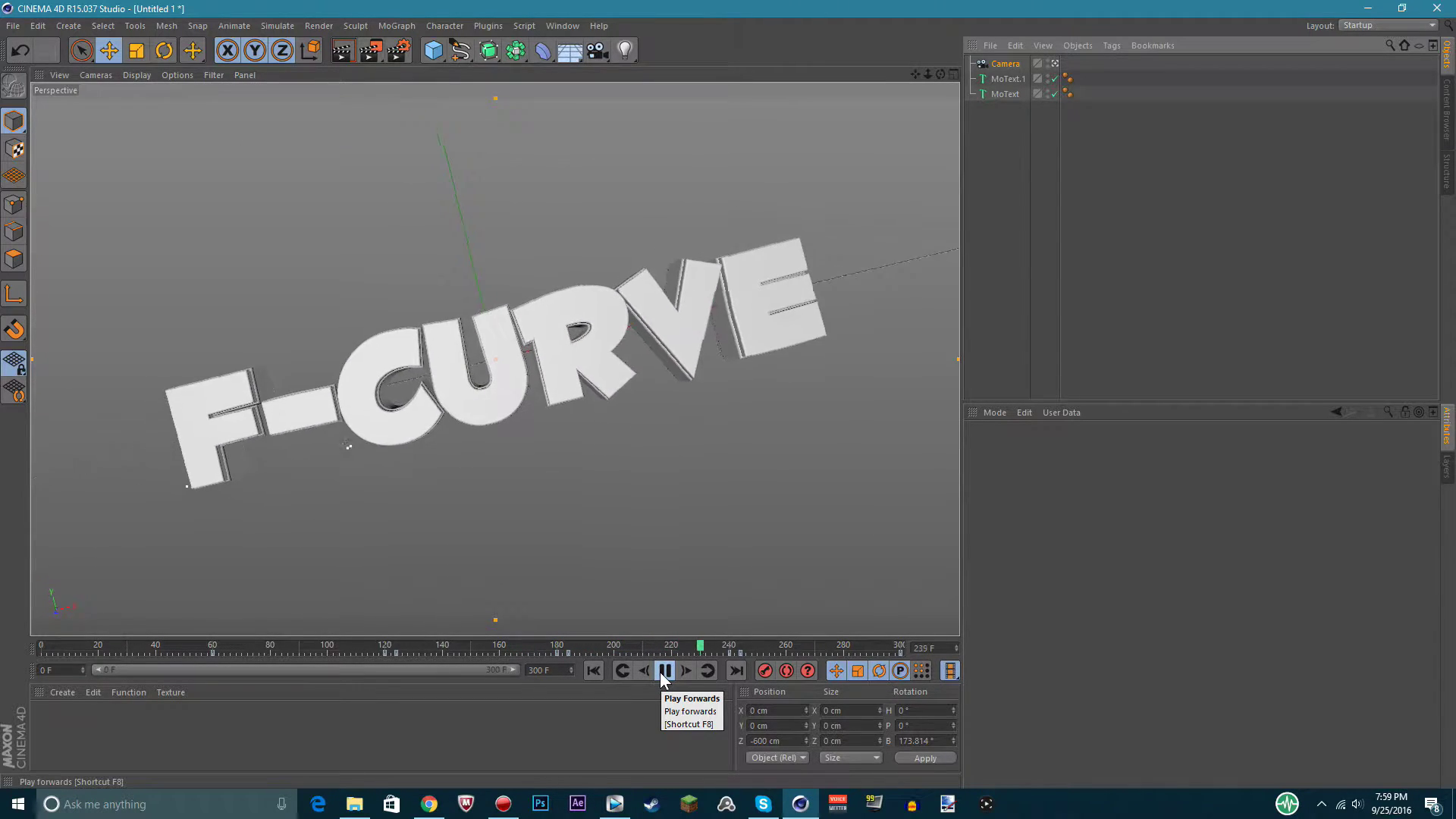
pyautogui.click(663, 672)
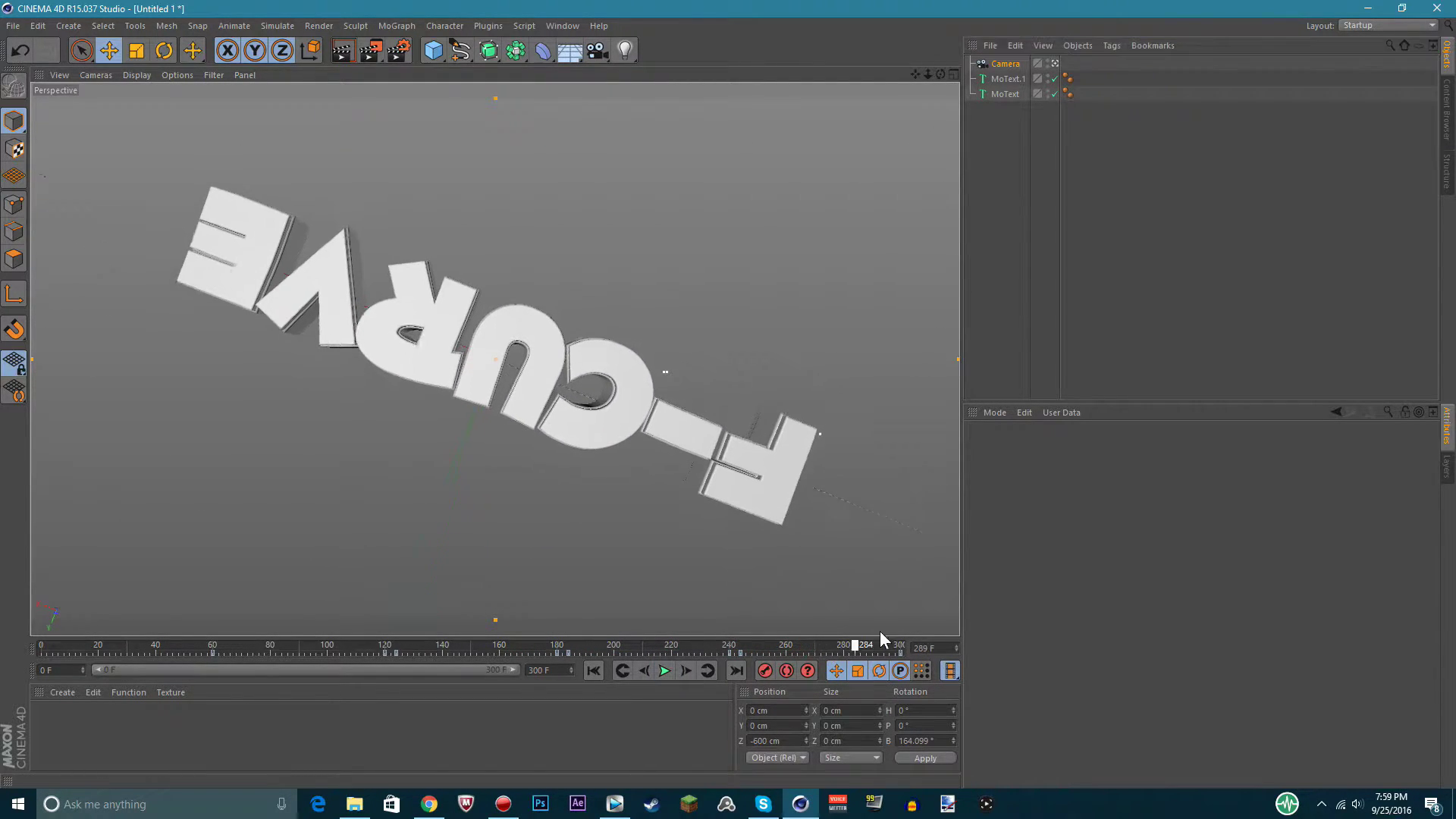
pyautogui.moveTo(871, 643); pyautogui.dragTo(100, 643)
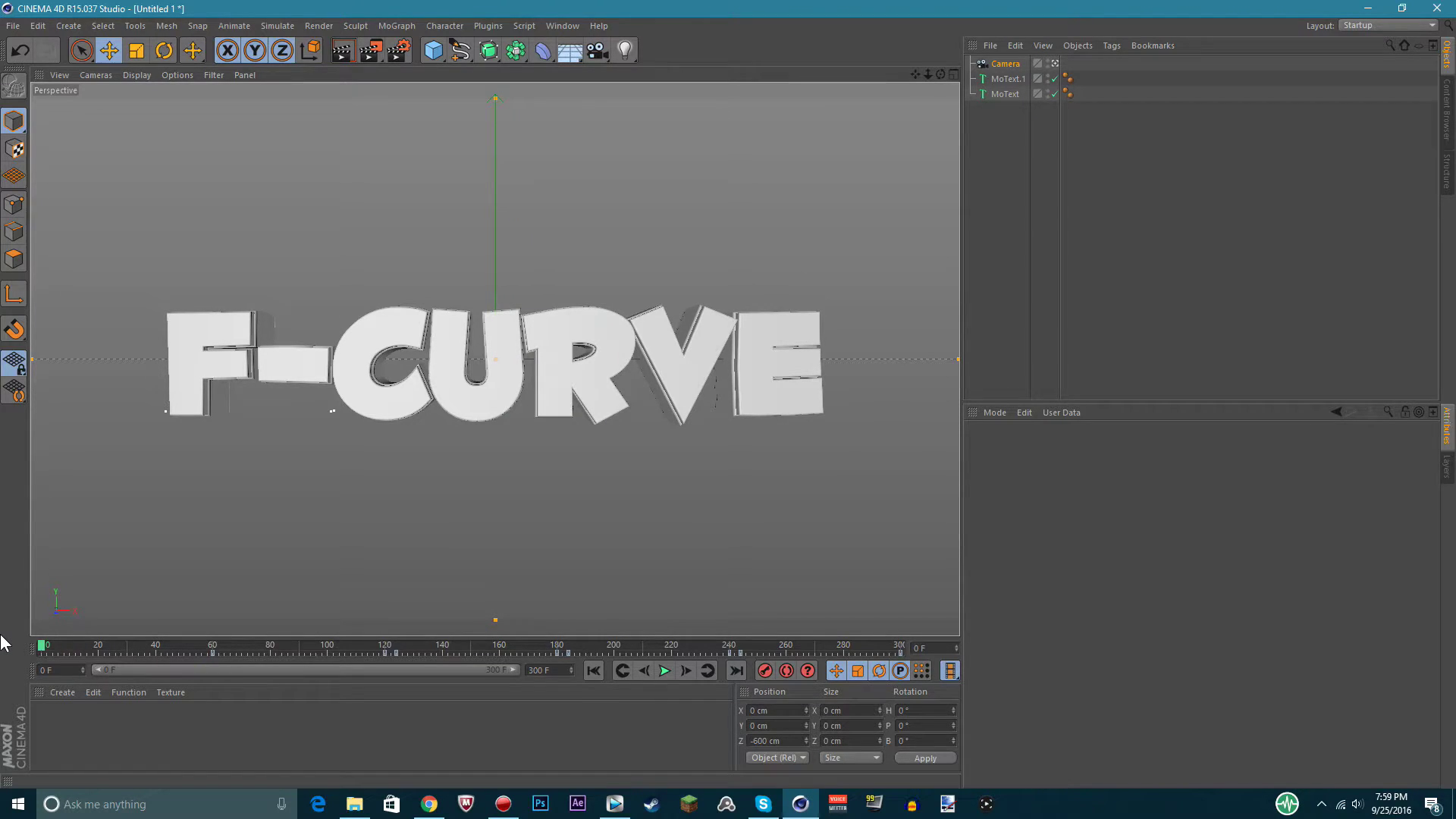